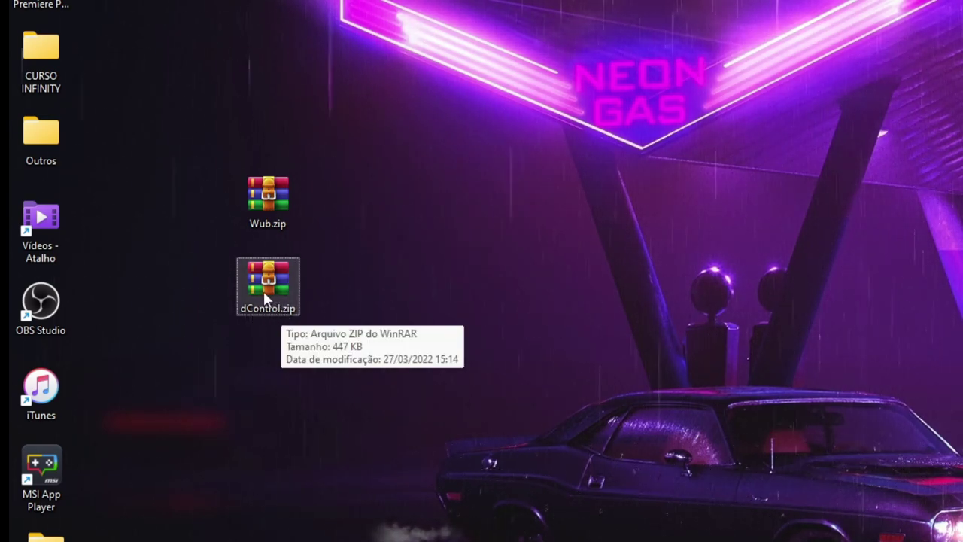
Step: Open Task Manager and view the computer's performance graphs
left_click(273, 195)
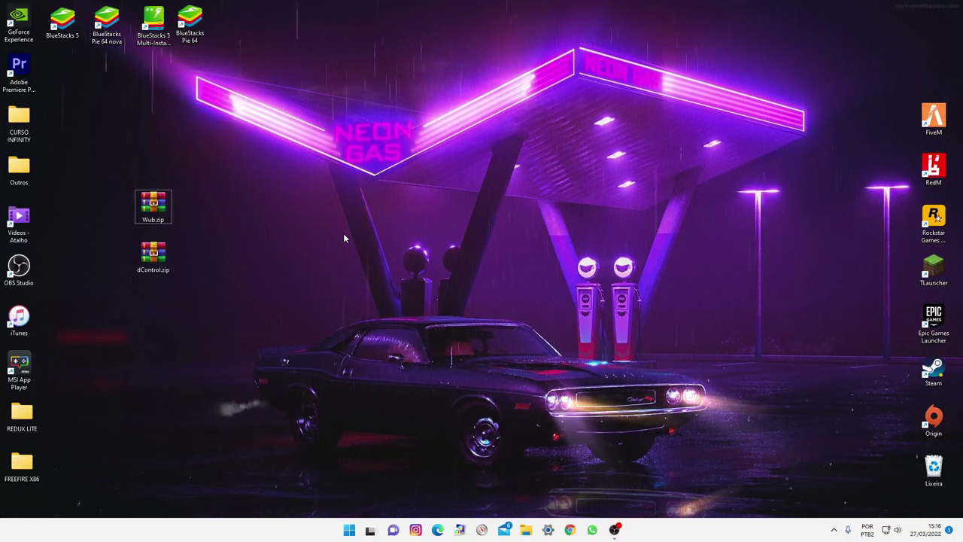
key("ctrl+shift+Escape")
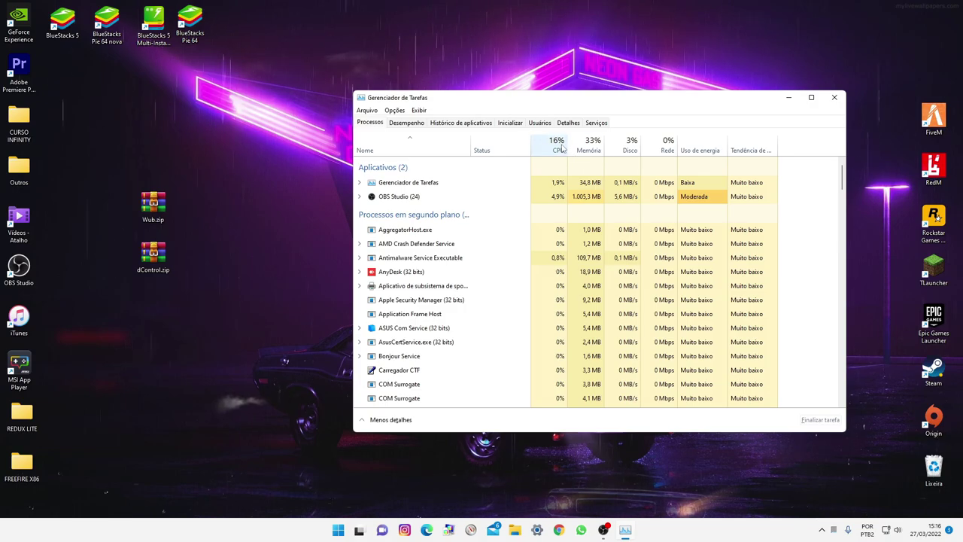
left_click(413, 125)
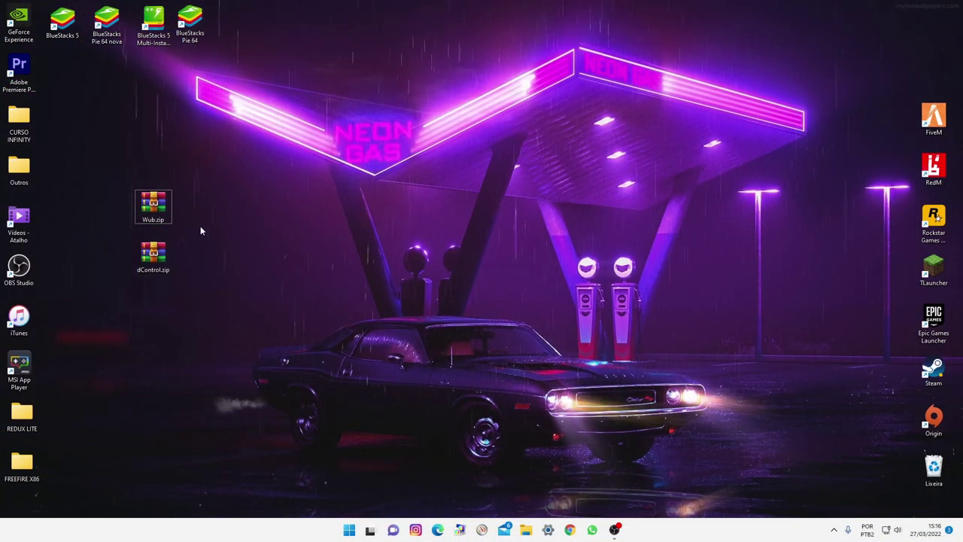
Step: Extract the Wub folder from Wub.zip onto the desktop and close the archive
double_click(161, 219)
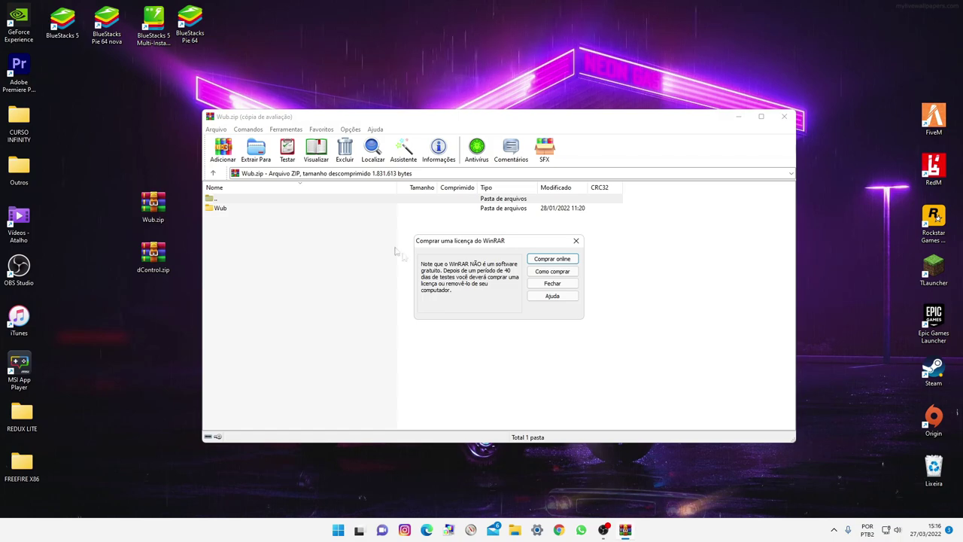
left_click(552, 284)
left_click(256, 151)
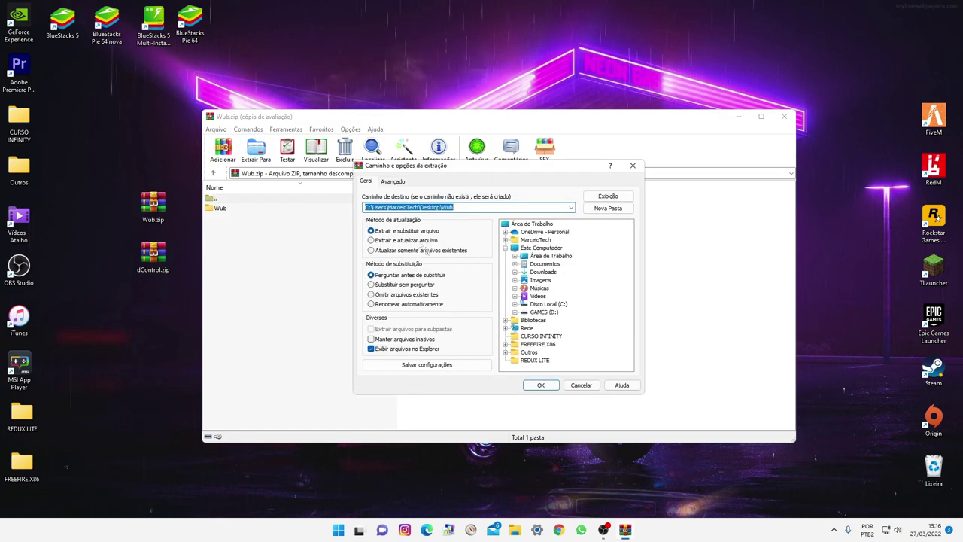
left_click(545, 385)
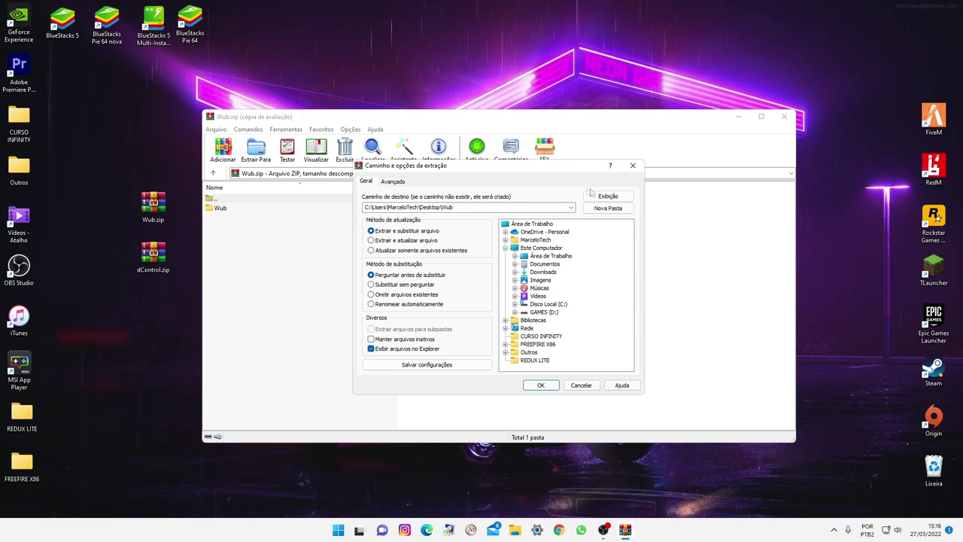
left_click_drag(366, 116, 576, 85)
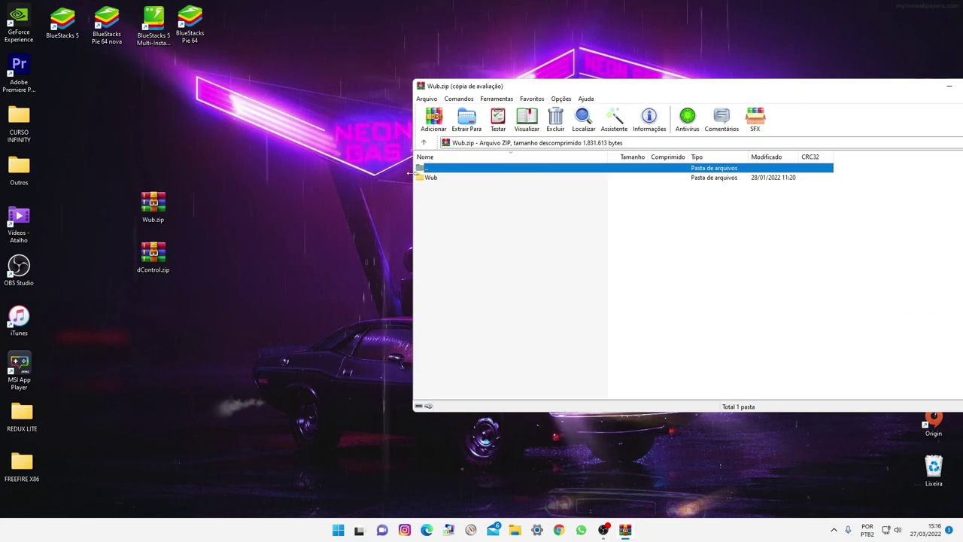
left_click(440, 179)
left_click_drag(185, 143, 188, 141)
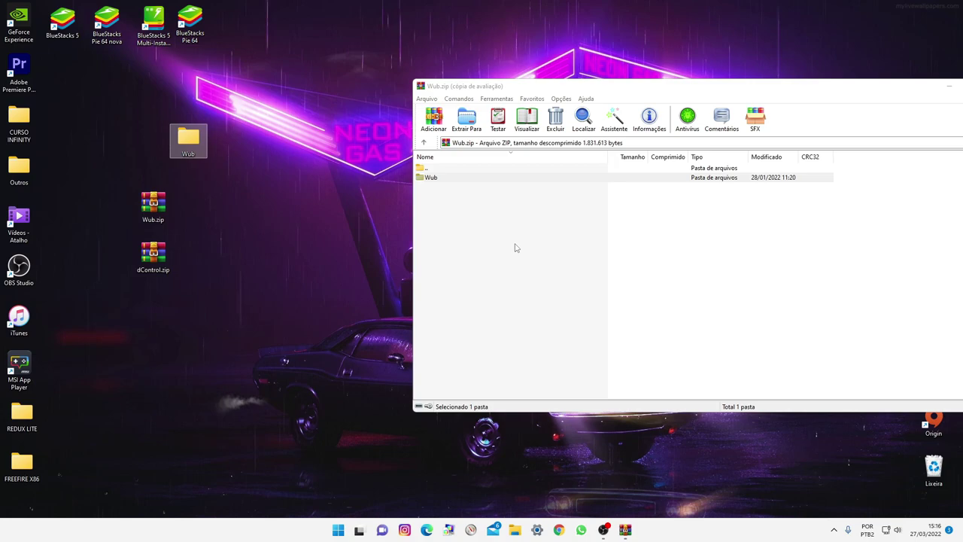
left_click_drag(863, 88, 525, 141)
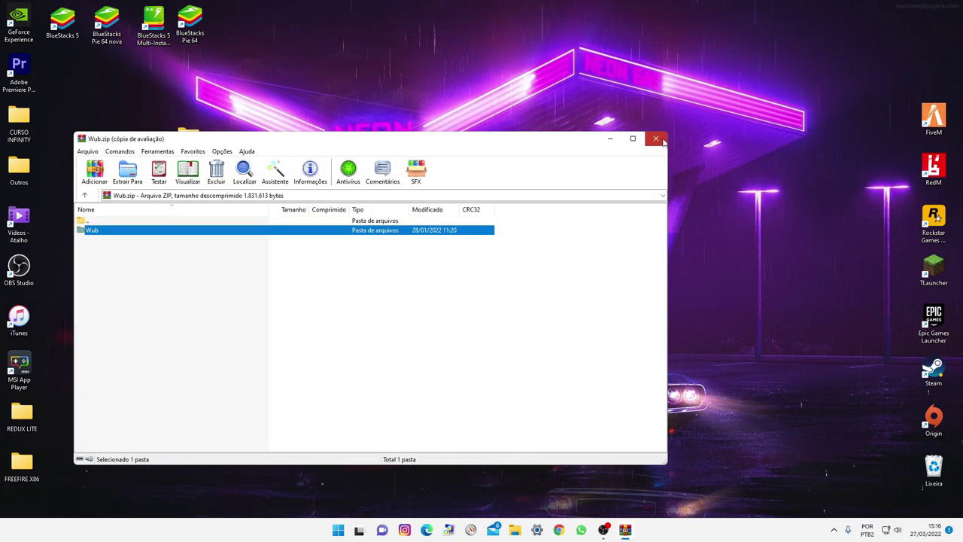
left_click(662, 139)
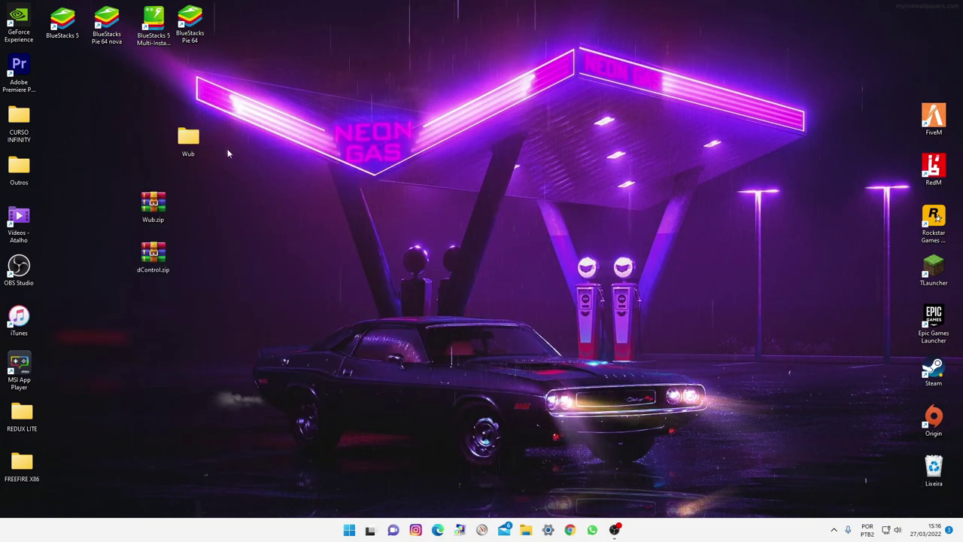
Step: Open the properties of Este Computador and check the system type for 32 or 64 bits
double_click(188, 142)
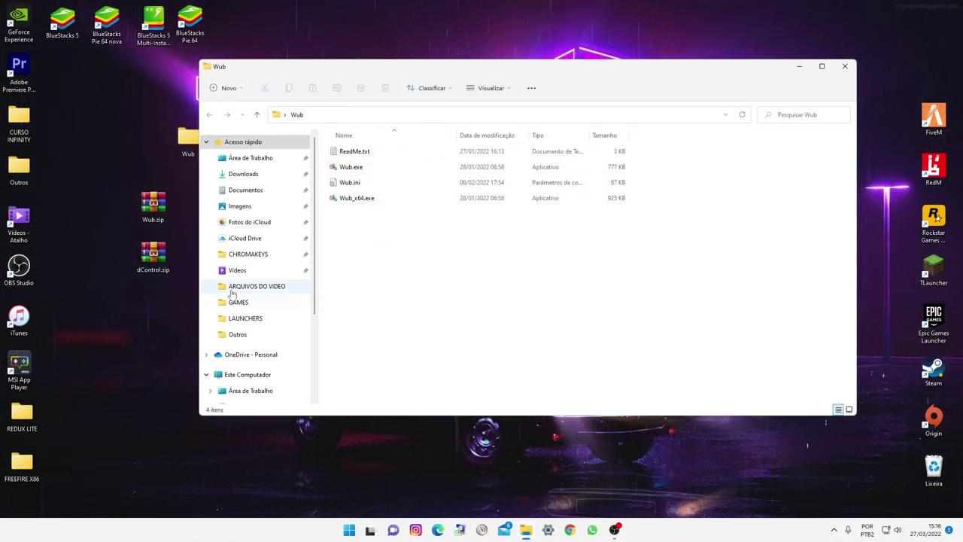
scroll(248, 333, "down", 2)
scroll(268, 294, "down", 1)
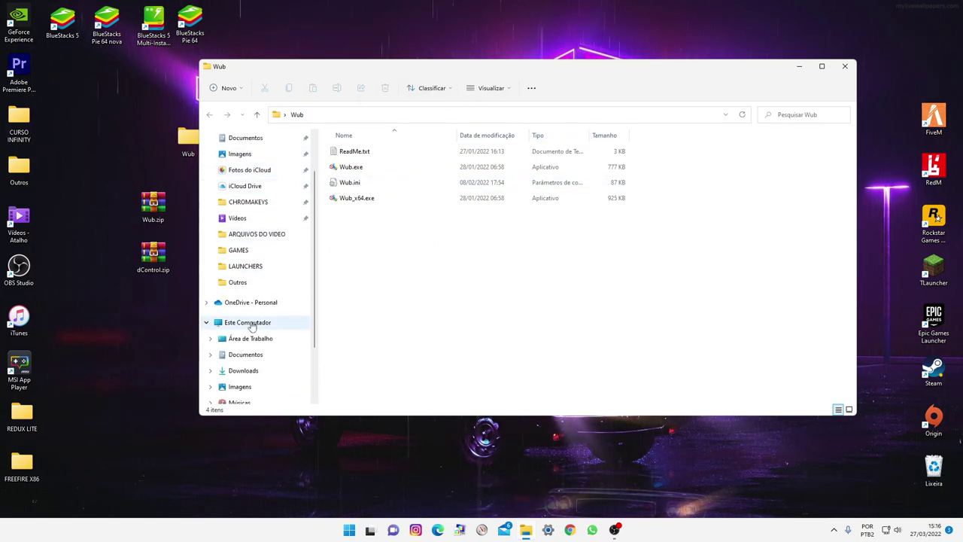
left_click(201, 324)
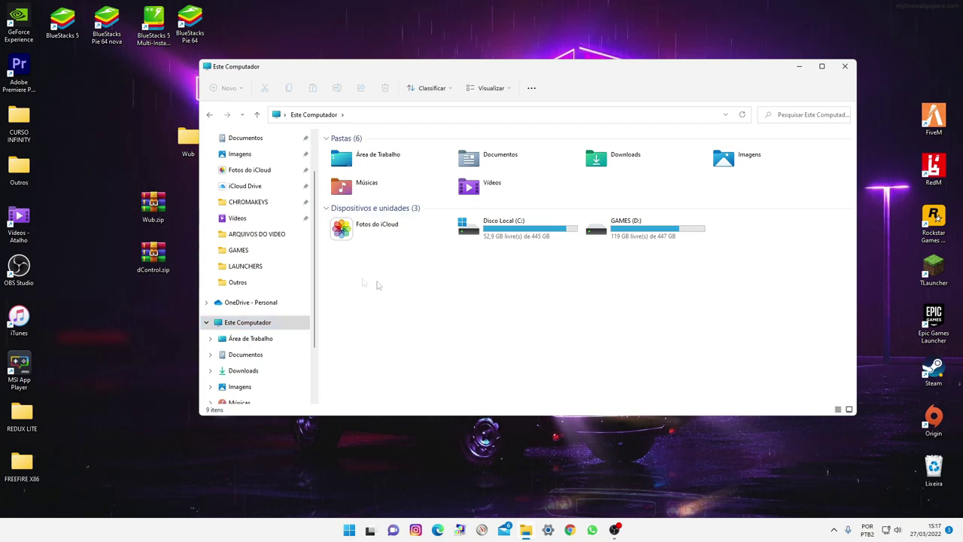
right_click(454, 339)
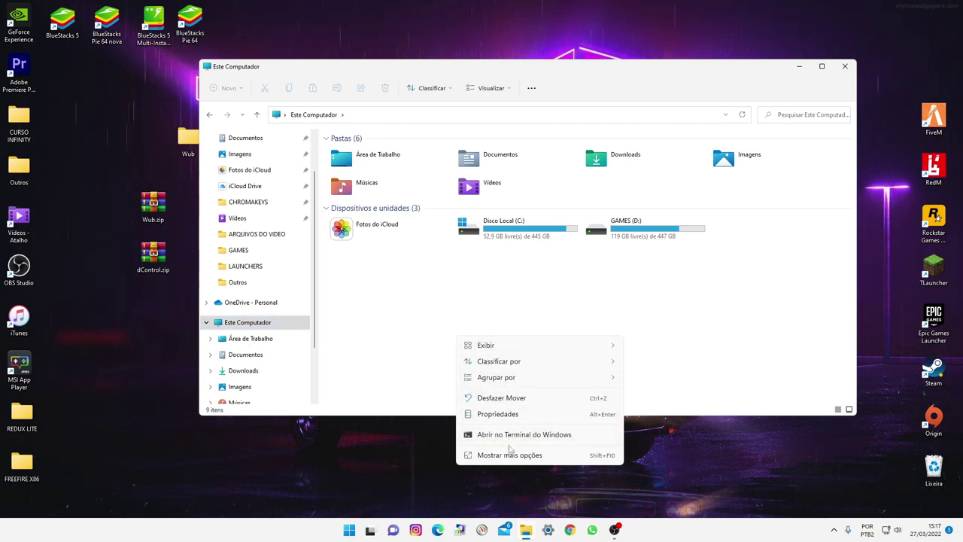
left_click(491, 429)
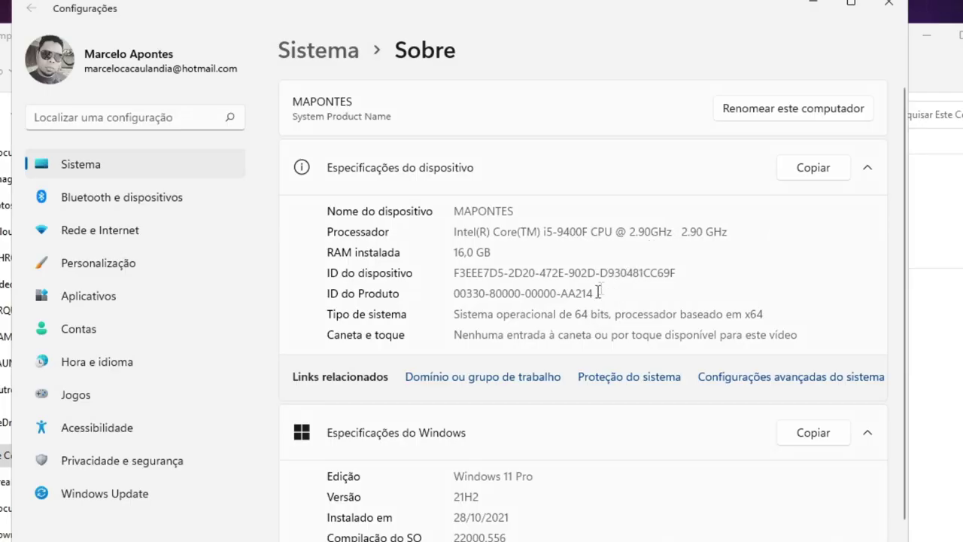
scroll(601, 289, "down", 2)
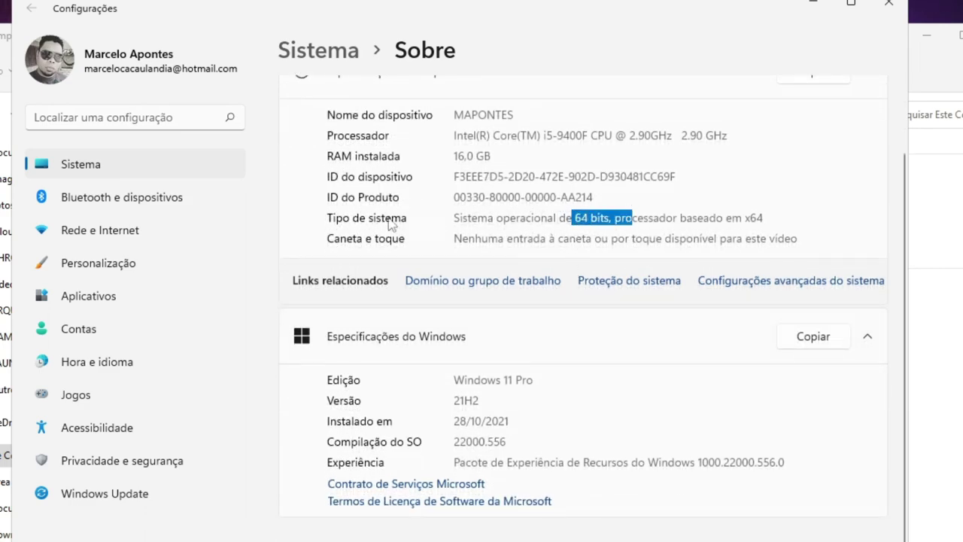
left_click_drag(459, 217, 646, 217)
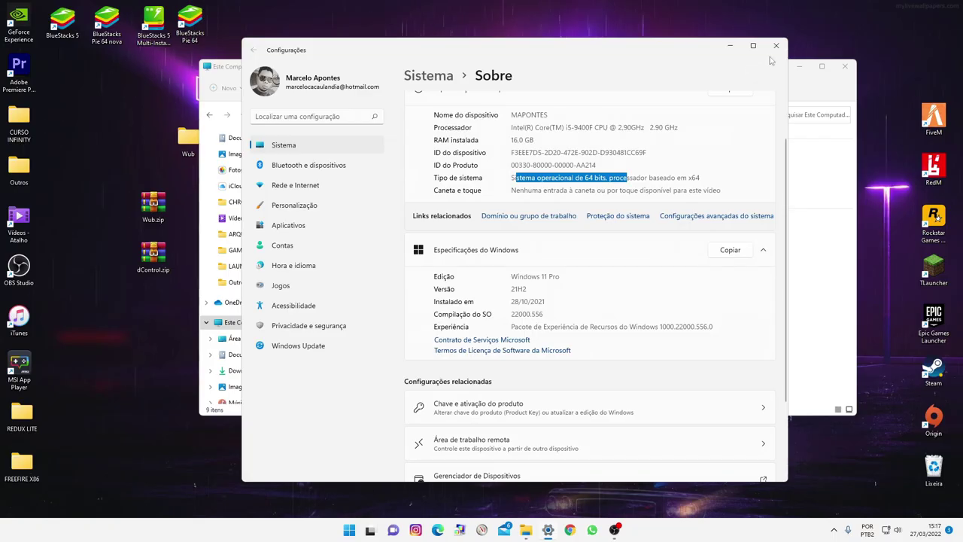
left_click(888, 3)
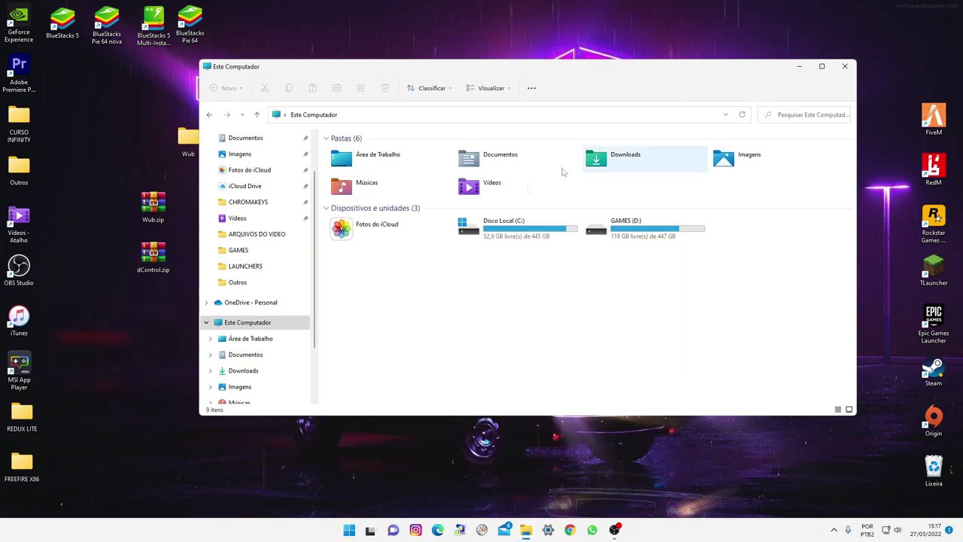
left_click(845, 67)
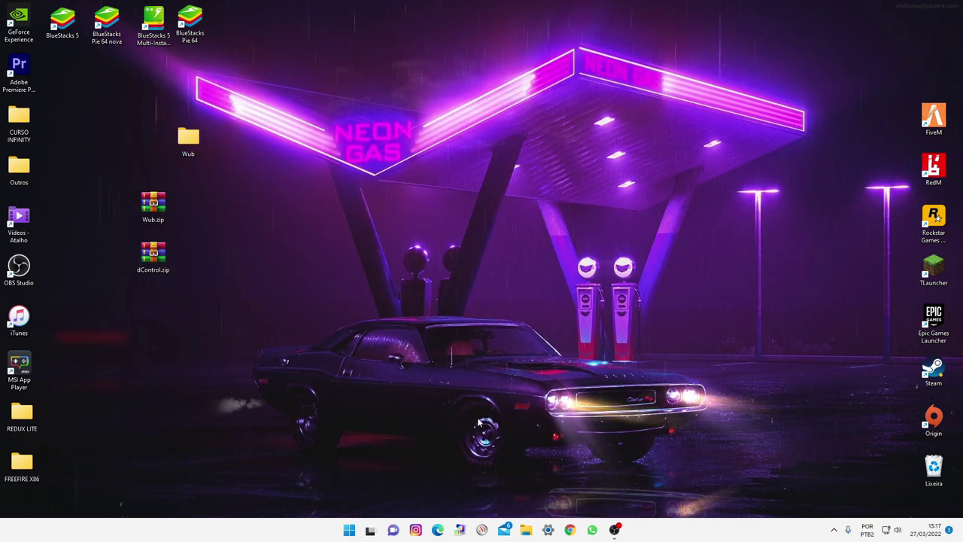
Step: Run Wub_x64.exe from the desktop's Wub folder as administrator
double_click(188, 139)
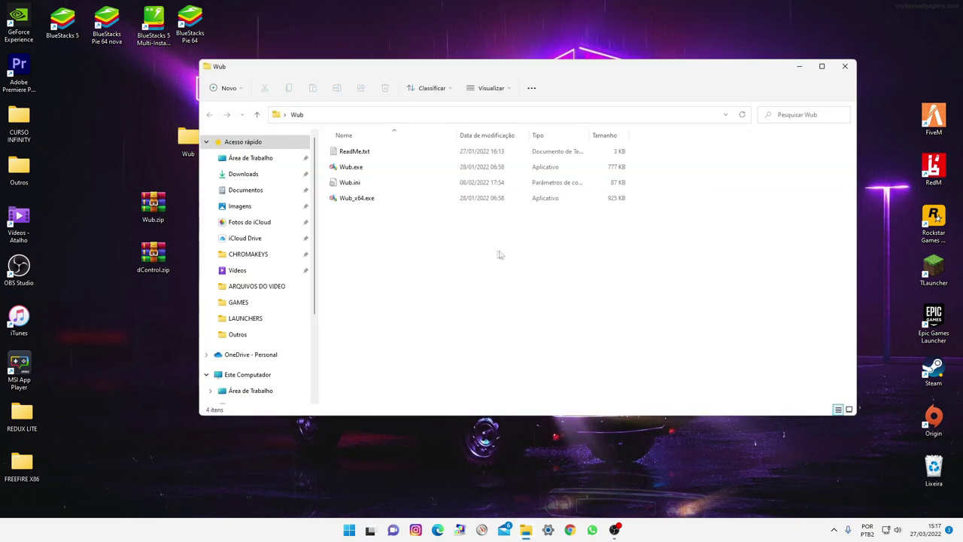
right_click(344, 200)
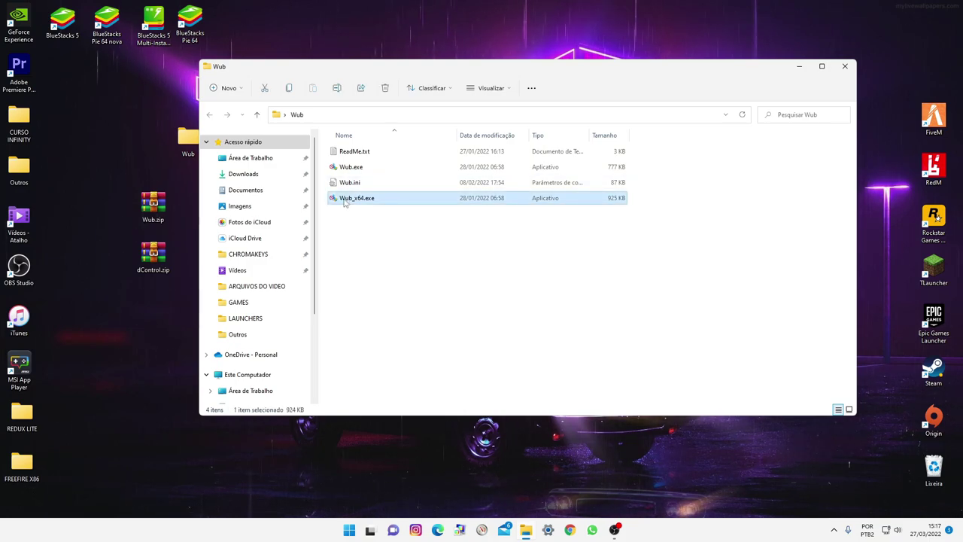
left_click(391, 248)
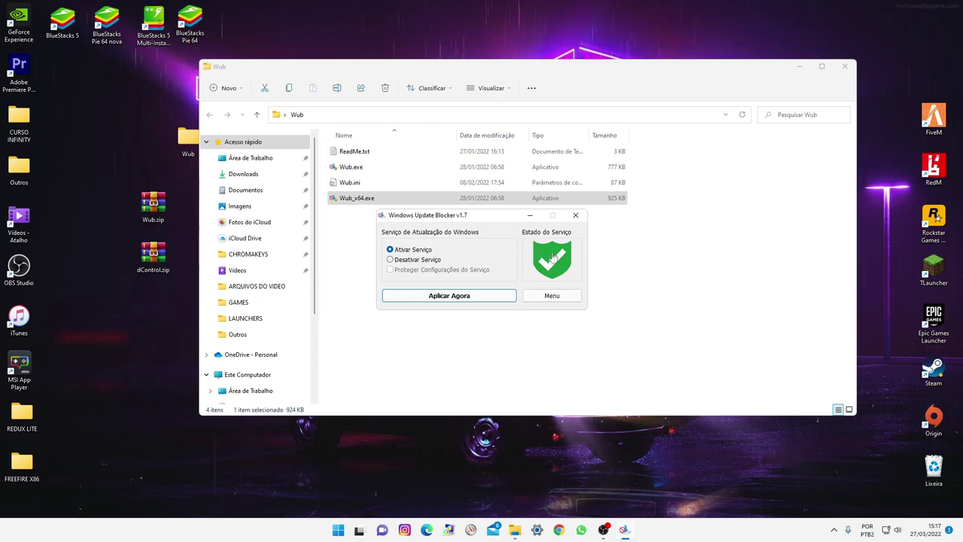
Step: Apply Desativar Serviço to the Windows Update service and close Windows Update Blocker
mouse_move(549, 257)
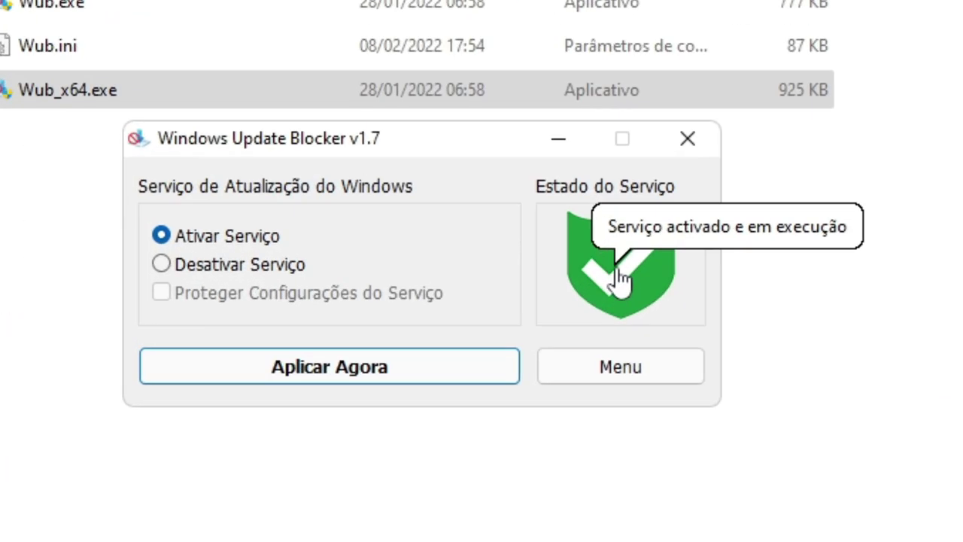
left_click(162, 264)
left_click(365, 371)
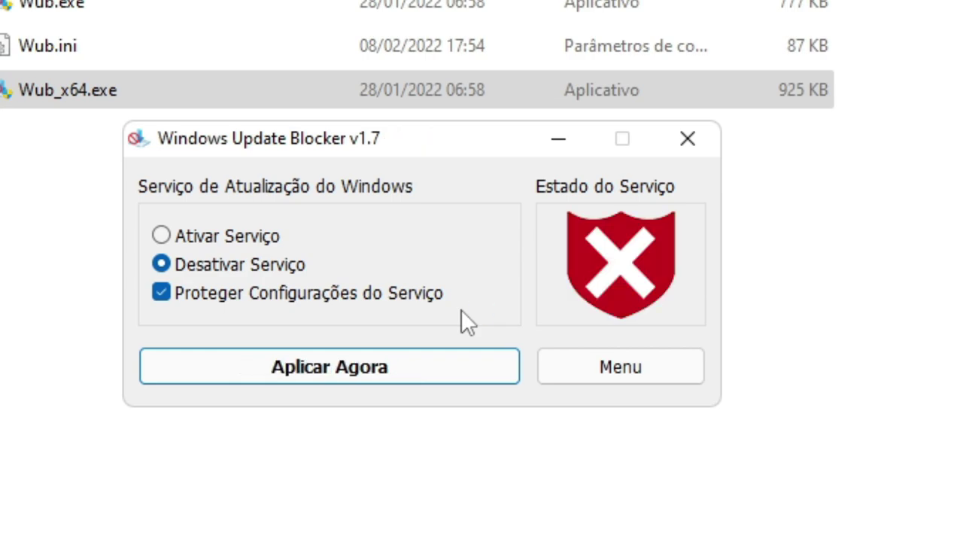
left_click(702, 147)
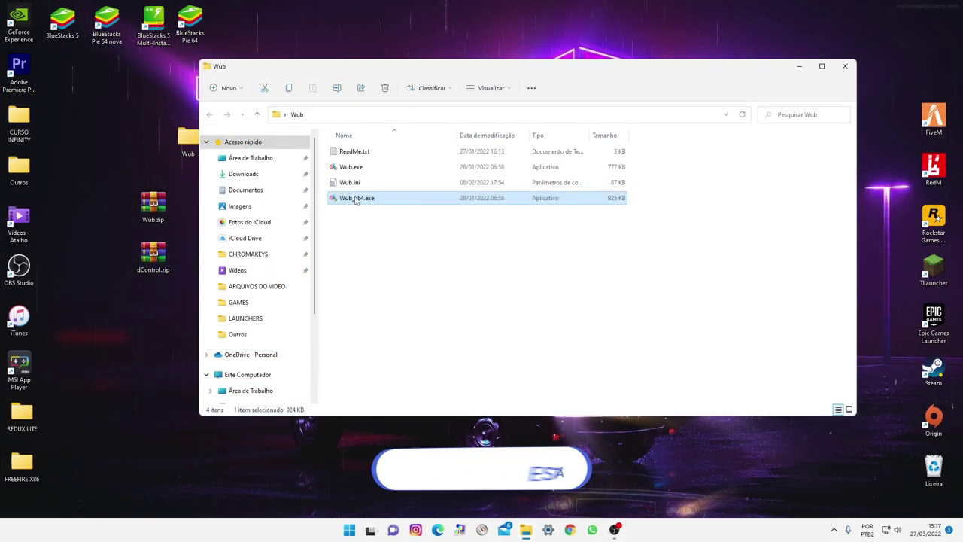
Step: Run Wub_x64.exe as administrator again to check the update service's state, and close it along with the Wub folder
right_click(356, 199)
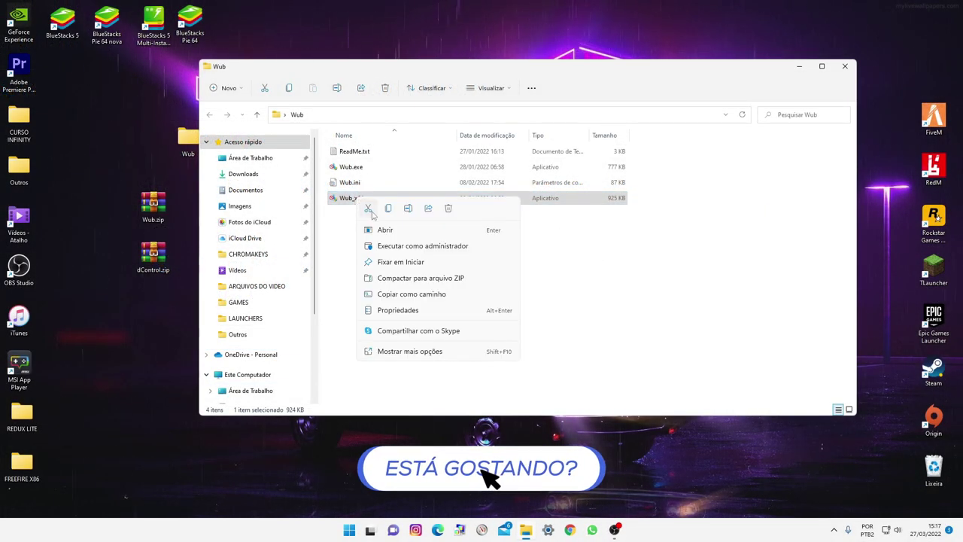
left_click(410, 247)
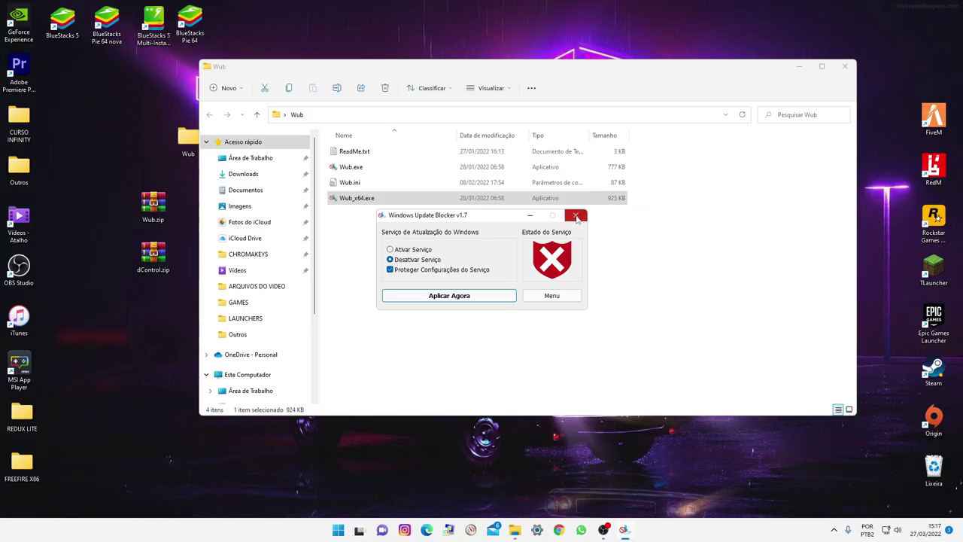
left_click(575, 216)
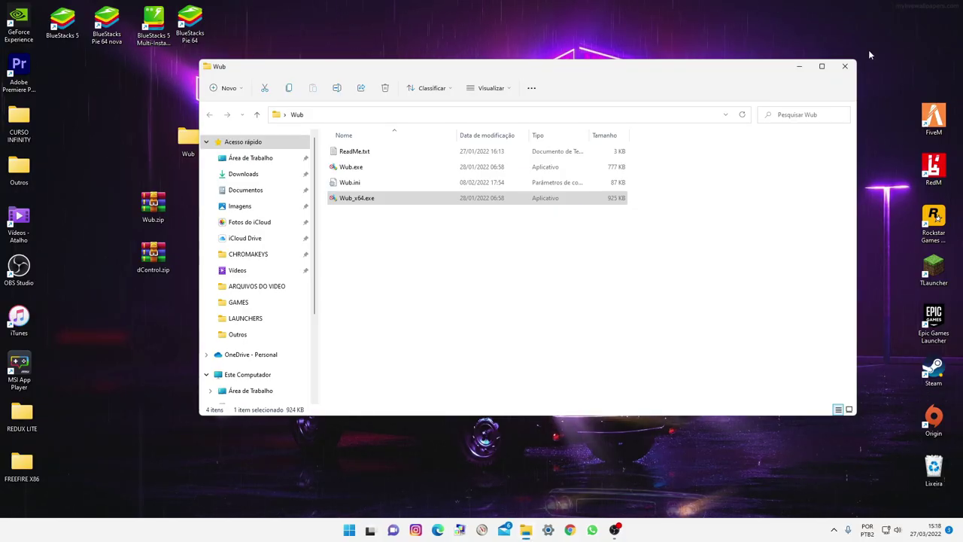
left_click(844, 66)
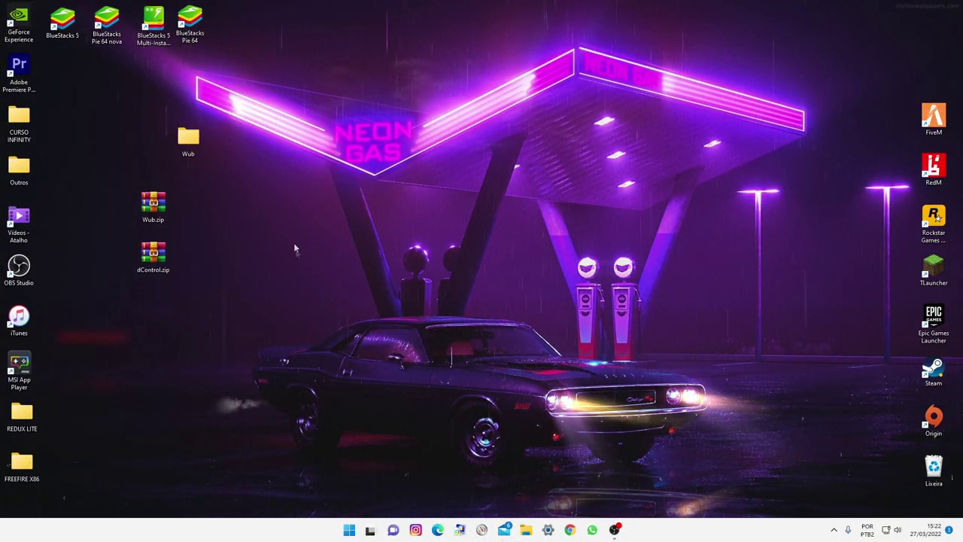
Step: Extract the dControl folder from dControl.zip onto the desktop and close the archive
double_click(155, 256)
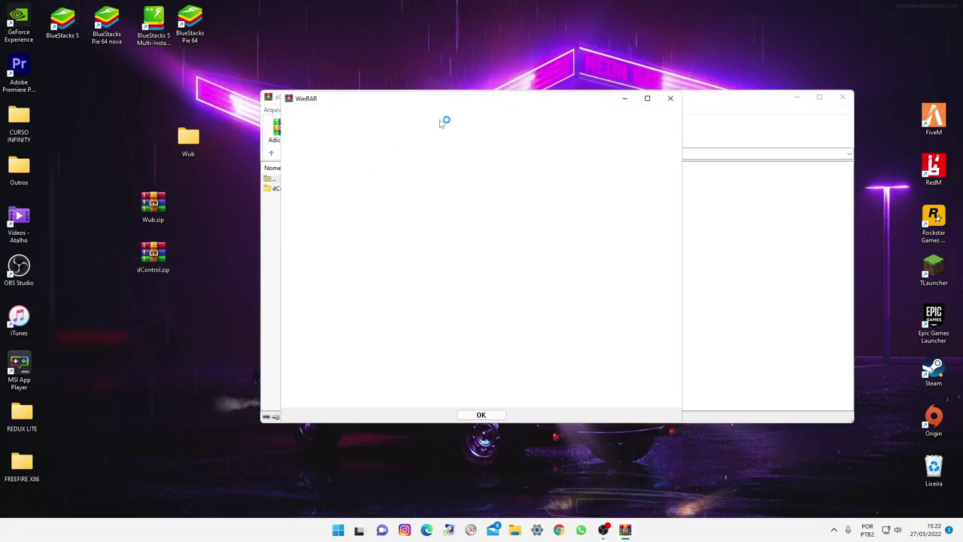
left_click(669, 98)
left_click_drag(662, 103, 750, 94)
left_click(374, 181)
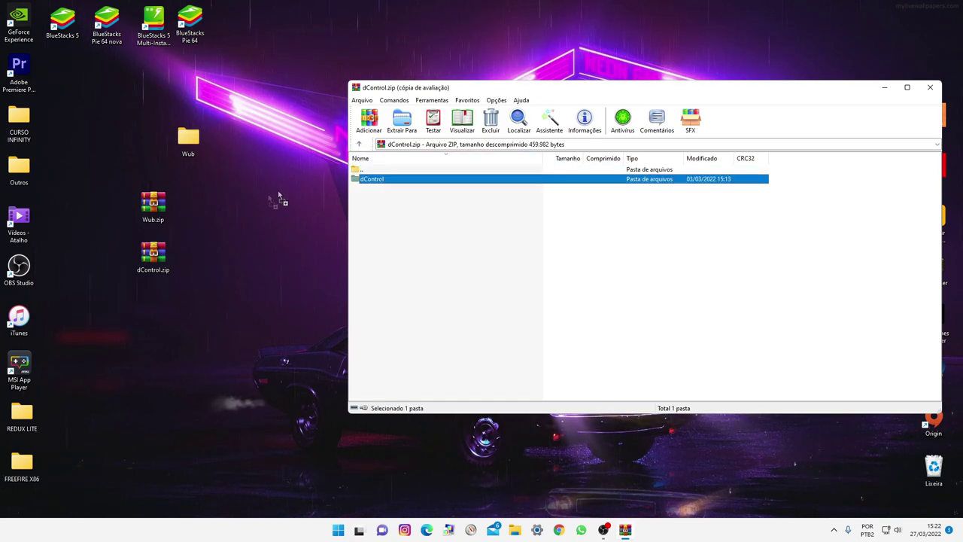
left_click_drag(278, 197, 239, 211)
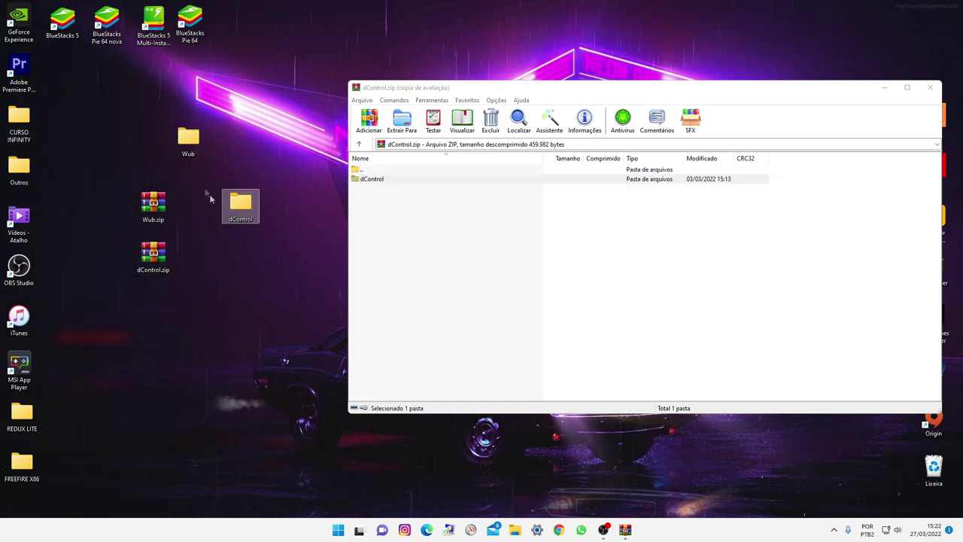
left_click(932, 88)
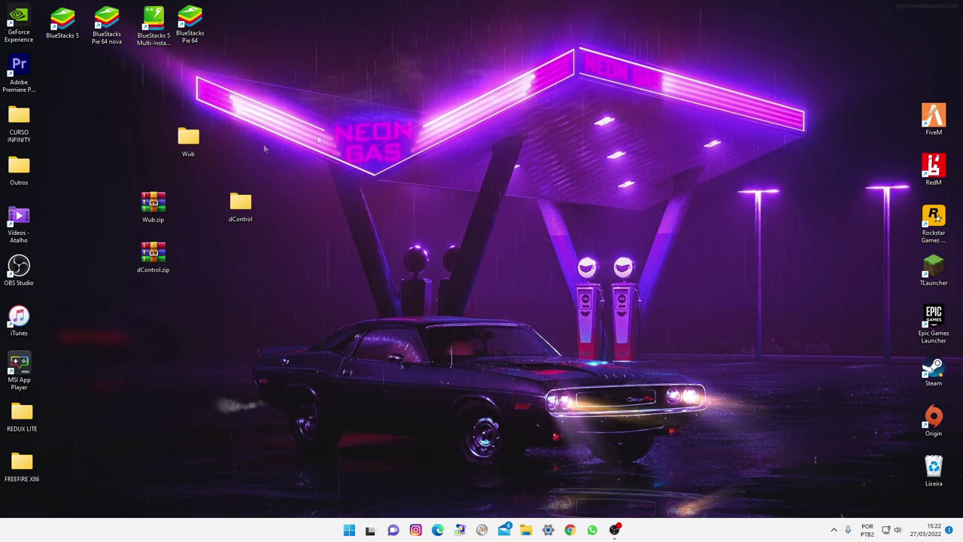
Step: Open the virus and threat protection settings by running Defender Settings.vbs from the extracted dControl folder
double_click(239, 210)
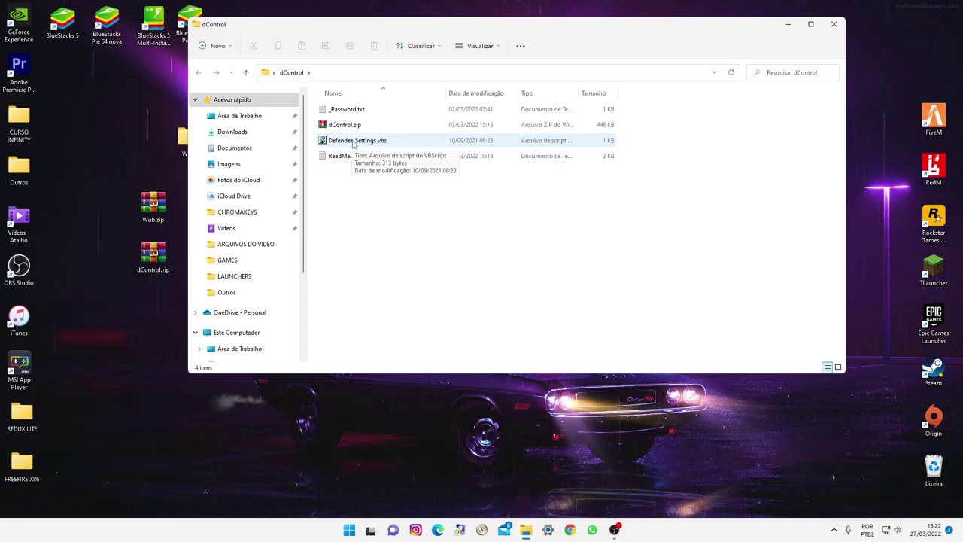
double_click(254, 212)
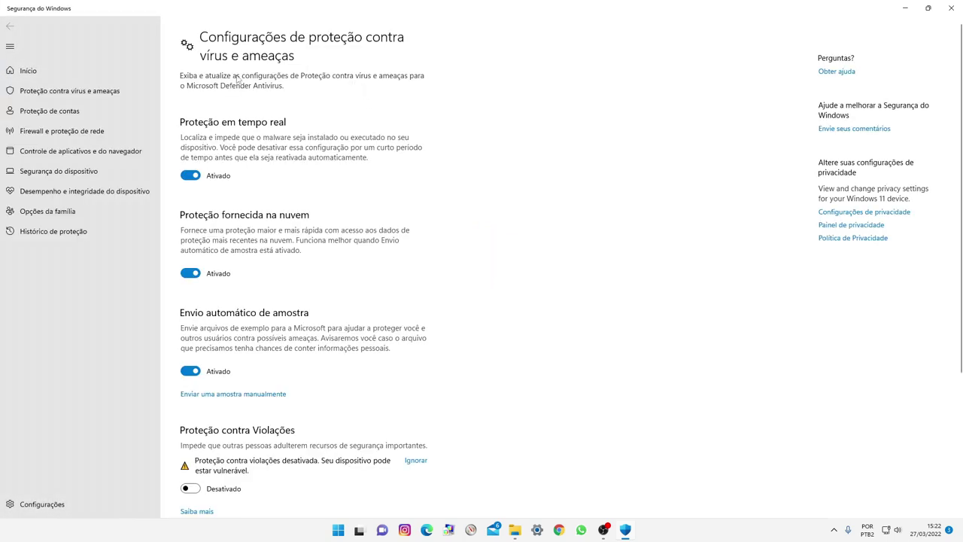
Step: Turn off Proteção contra Violações in the virus and threat protection settings
scroll(214, 235, "down", 5)
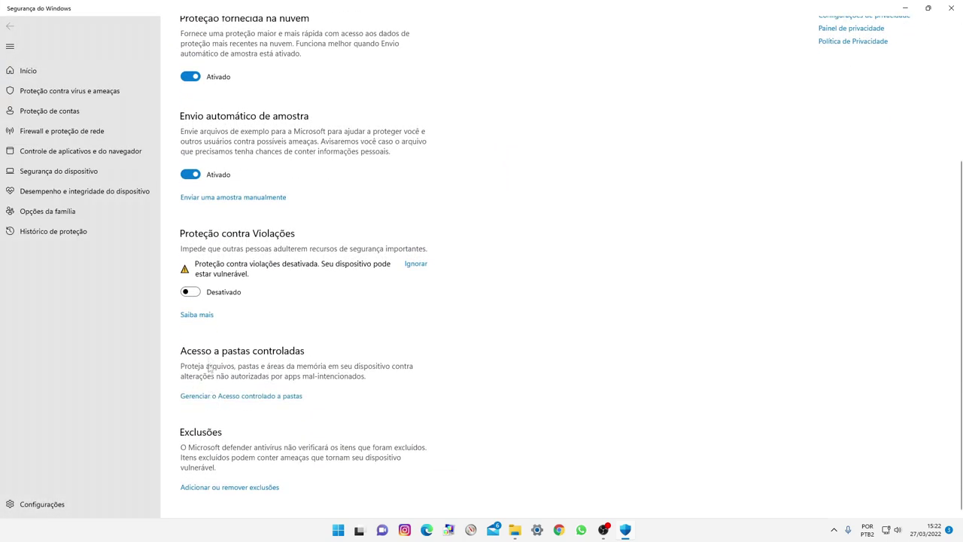
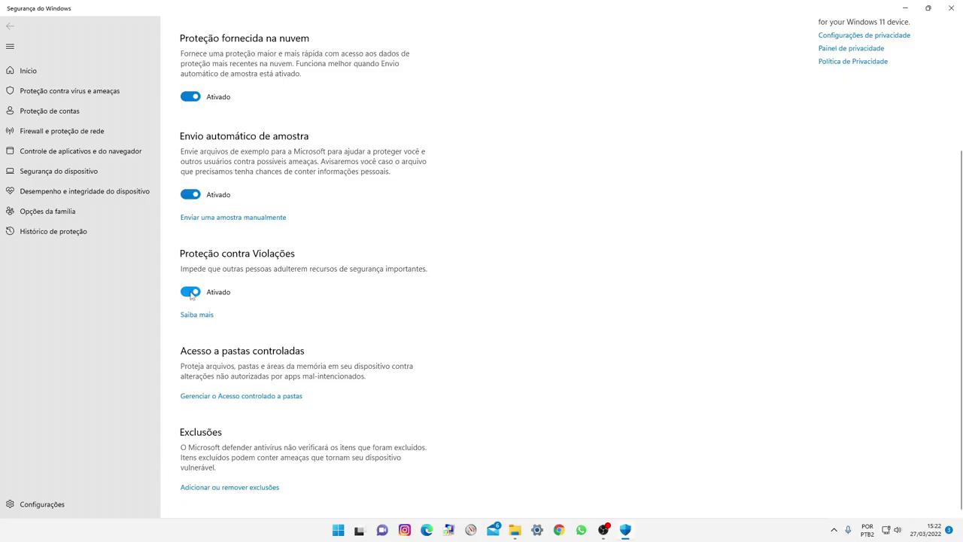
left_click(190, 292)
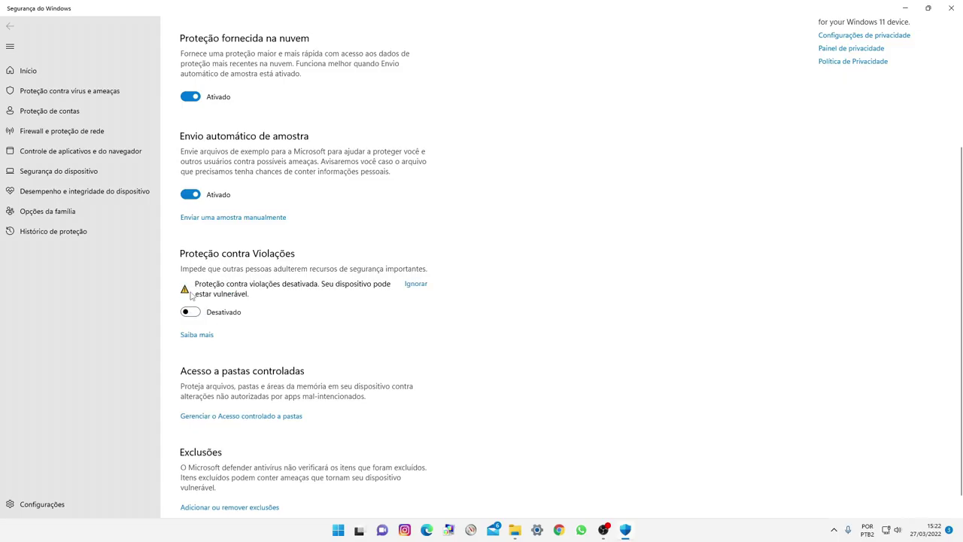
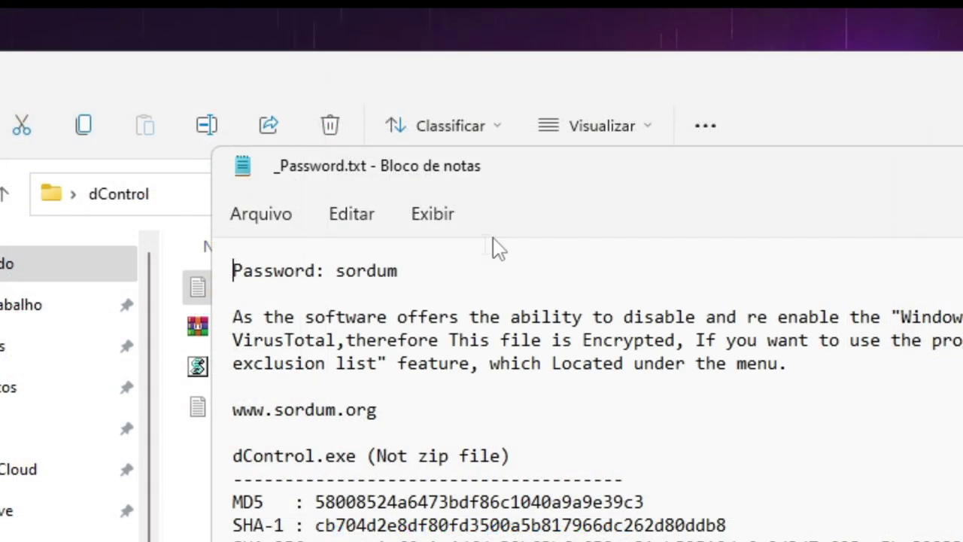
Step: Copy the archive password from _Password.txt and close the text file
left_click_drag(376, 102, 393, 105)
left_click_drag(382, 275, 398, 272)
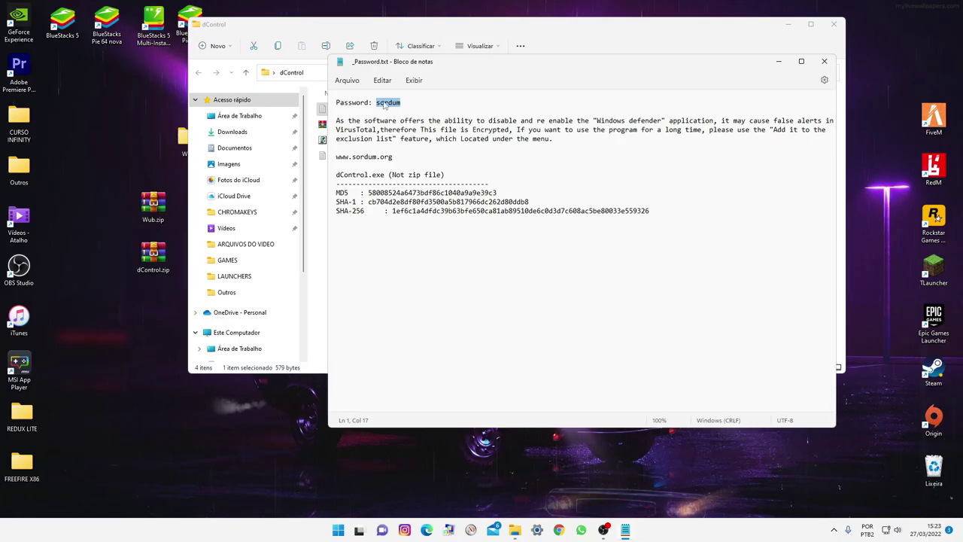
right_click(380, 277)
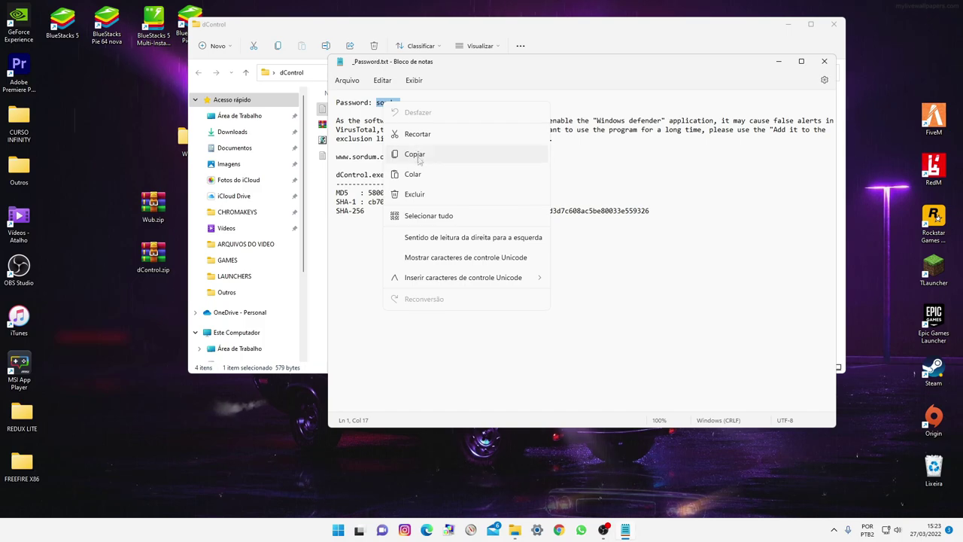
left_click(415, 153)
left_click(823, 61)
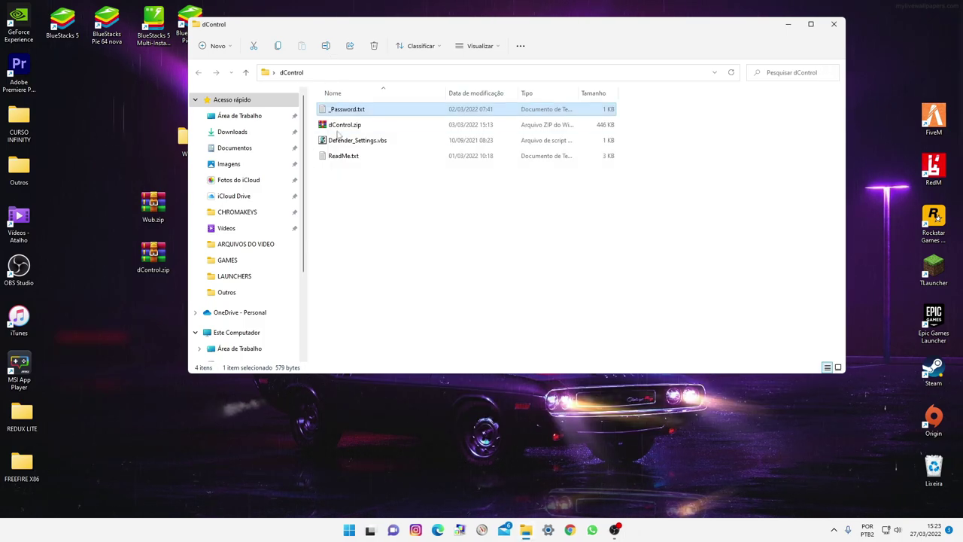
Step: Extract the encrypted dControl.zip contents to the desktop's dControl folder with the archive password, and select the extracted dControl.exe
double_click(343, 125)
left_click(383, 180)
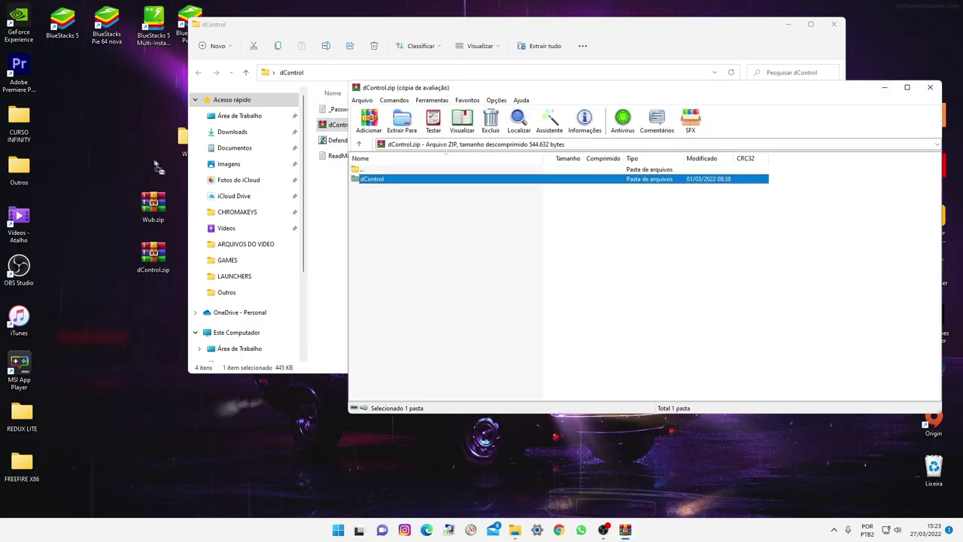
right_click(595, 224)
left_click(490, 264)
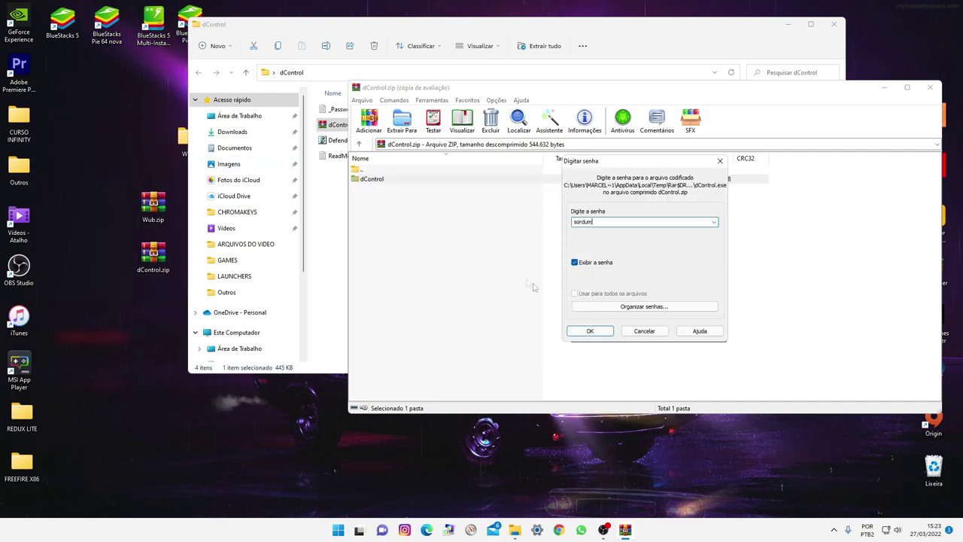
left_click(589, 333)
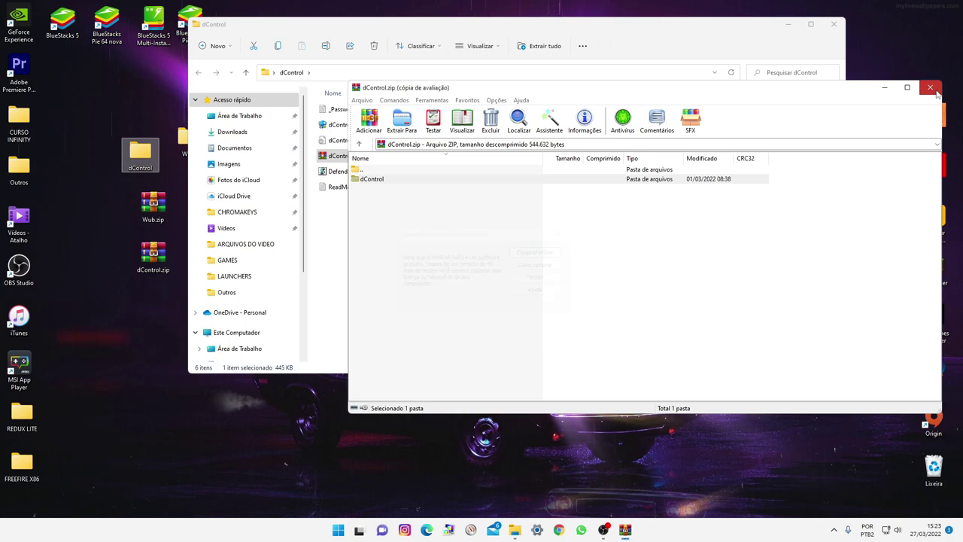
left_click(930, 88)
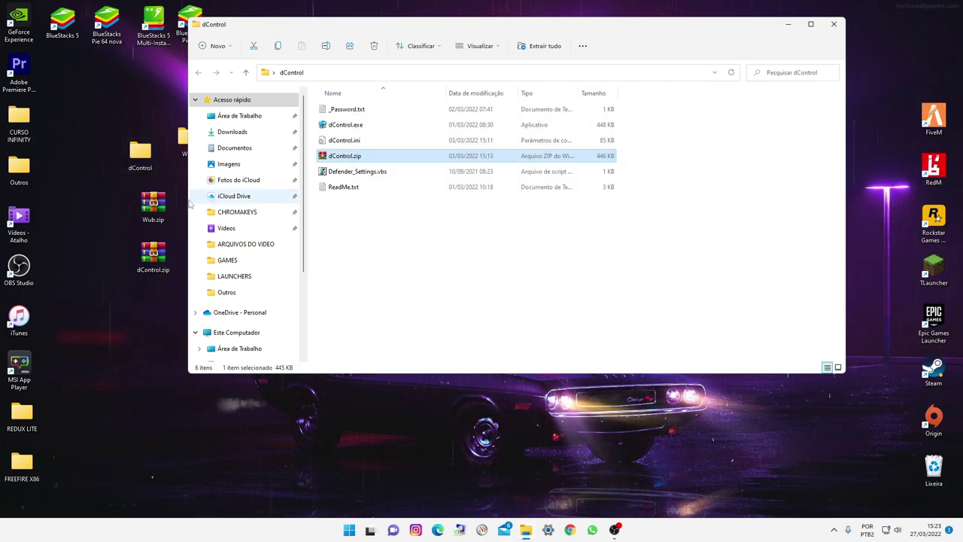
left_click(345, 126)
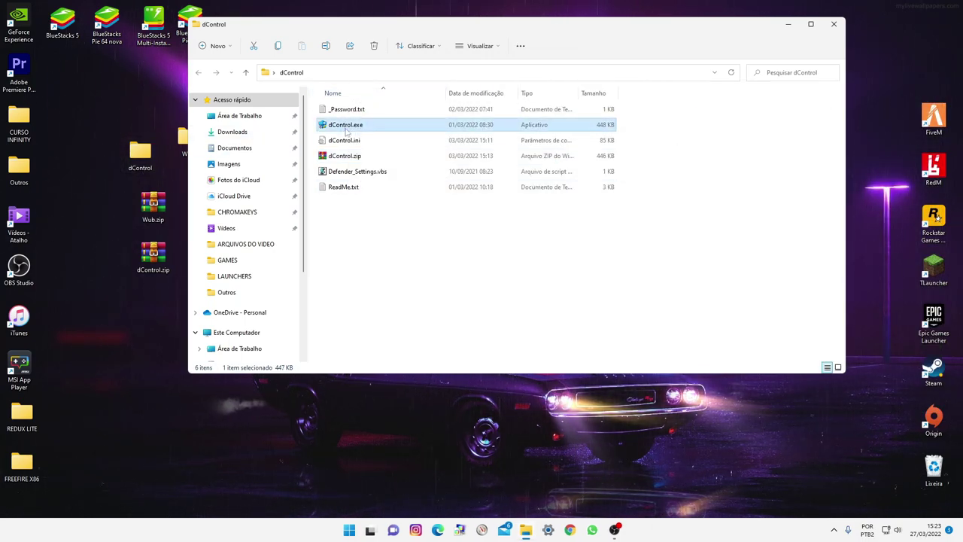
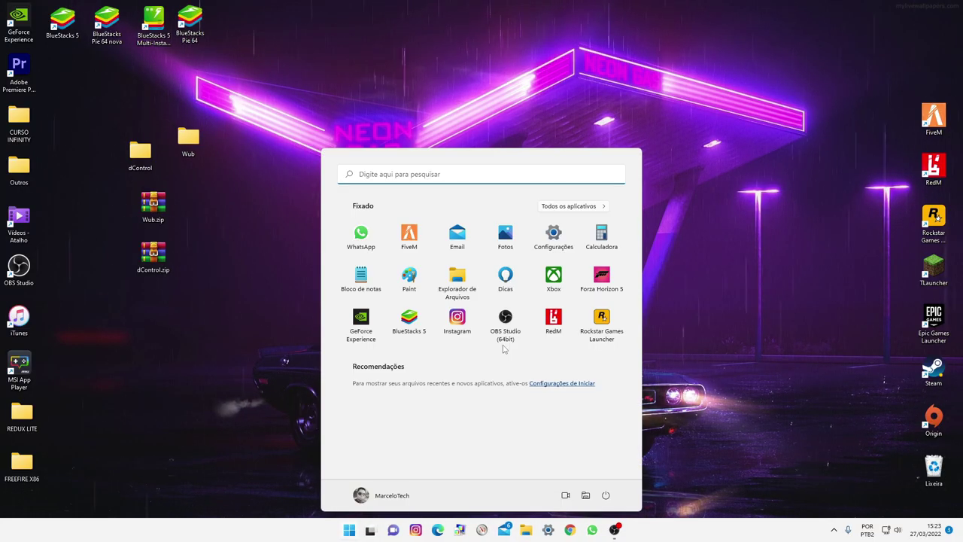
Step: Search for "segura", open Segurança do Windows to check the Proteção contra vírus e ameaças status, and close it
type("segura")
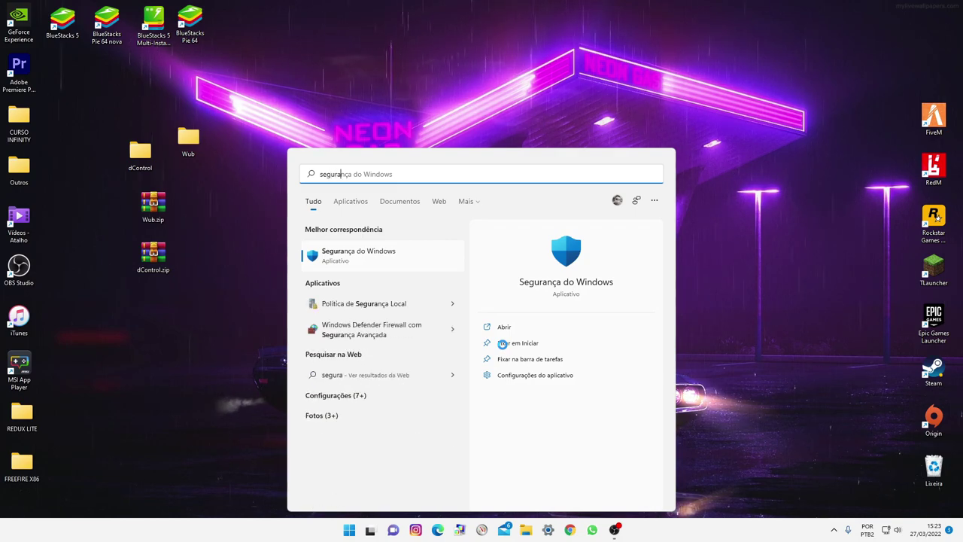
left_click(368, 260)
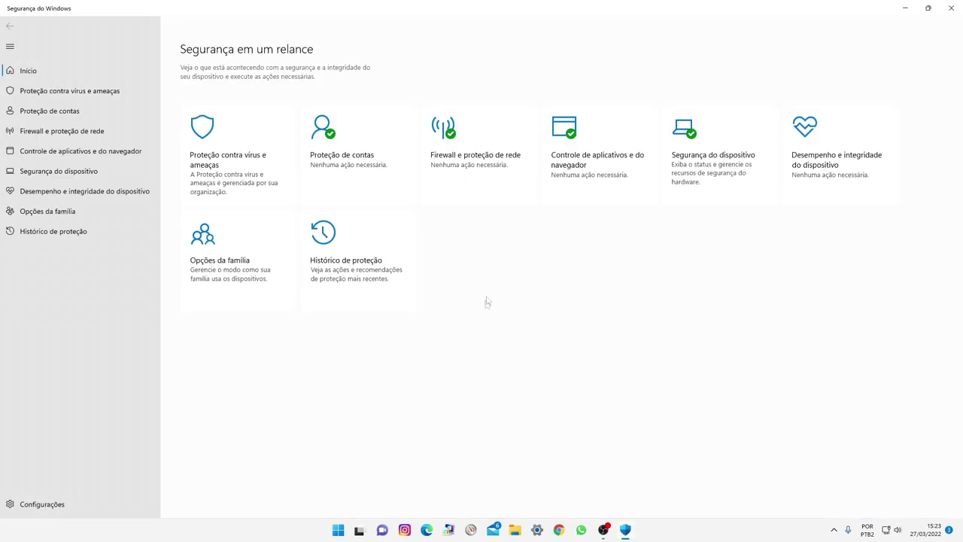
left_click(216, 154)
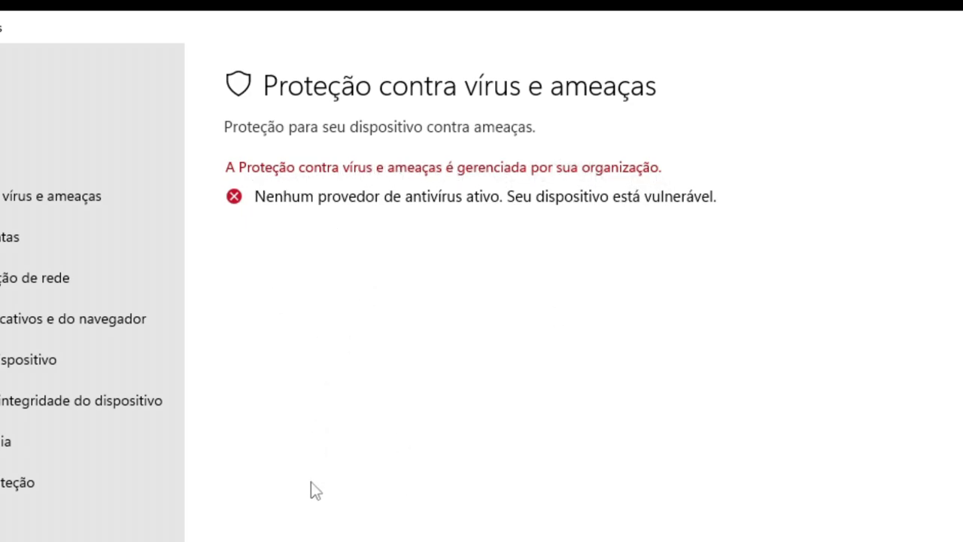
left_click(27, 70)
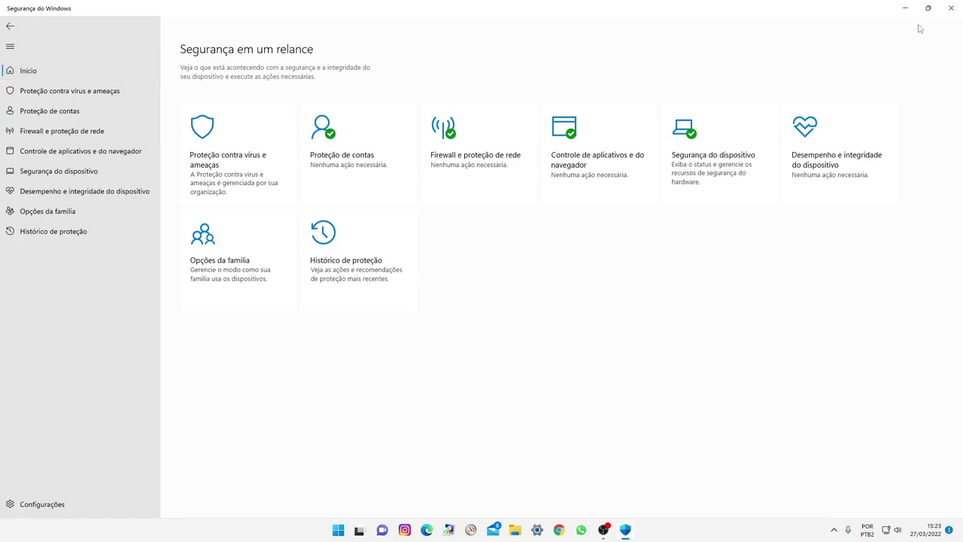
left_click(959, 7)
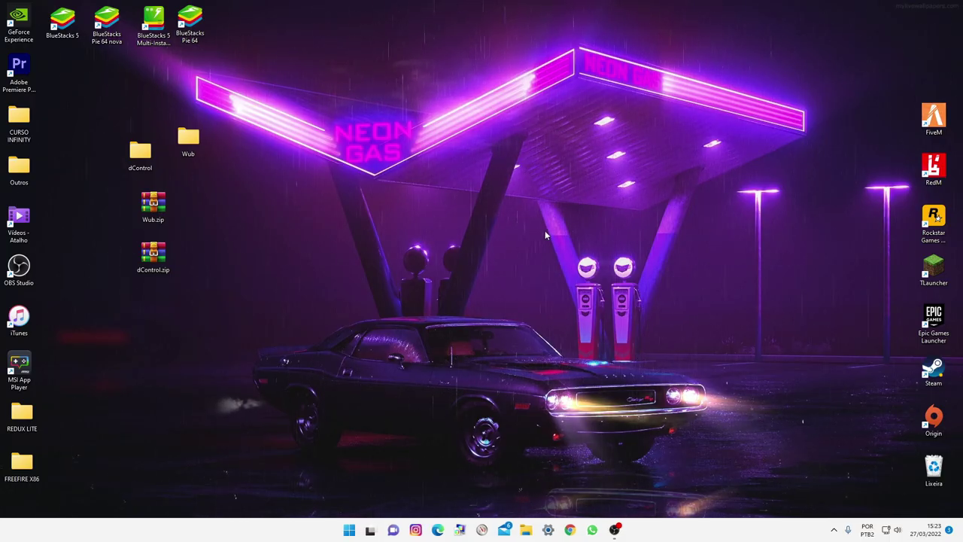
Step: Search for "windows upda", open the Windows Update settings to review Opções avançadas, and close them
key("super")
type("wind")
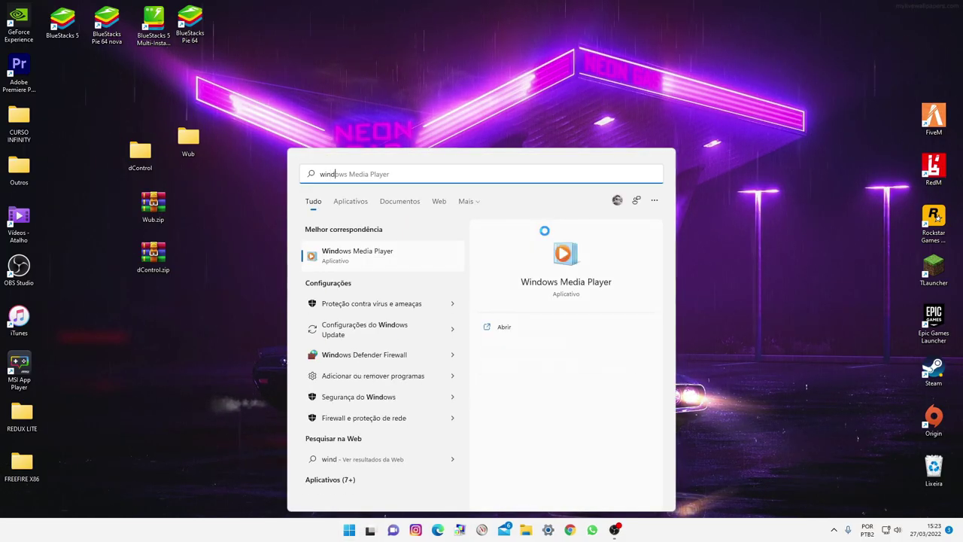
type("ows upda")
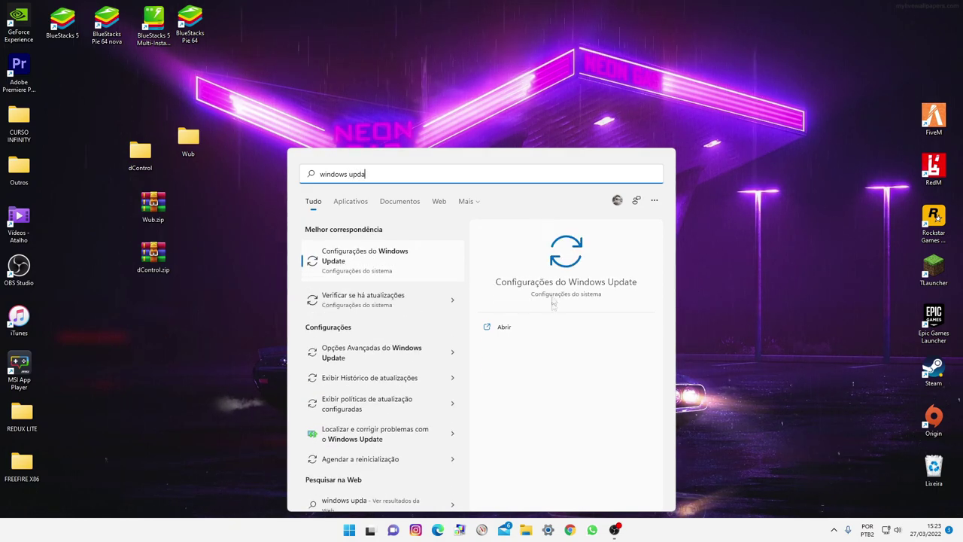
left_click(348, 260)
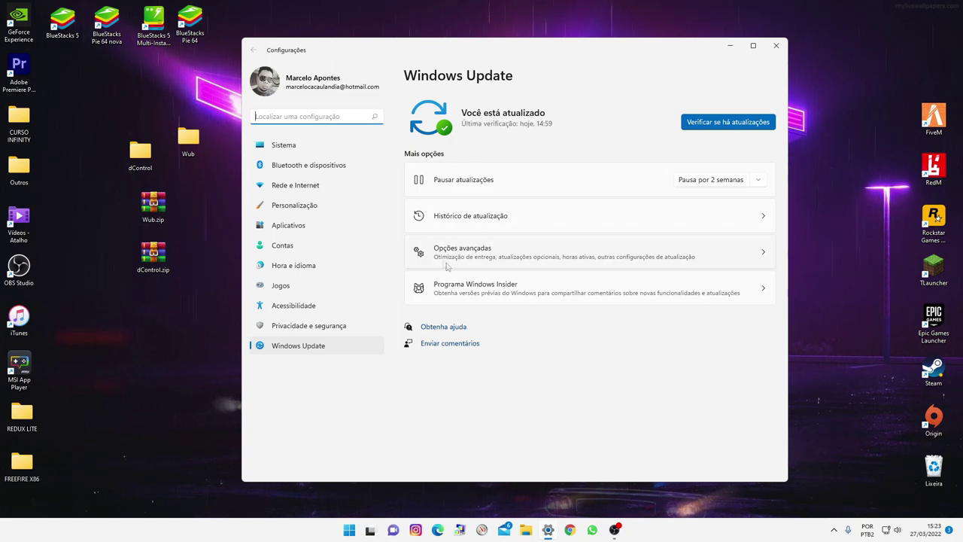
left_click(485, 255)
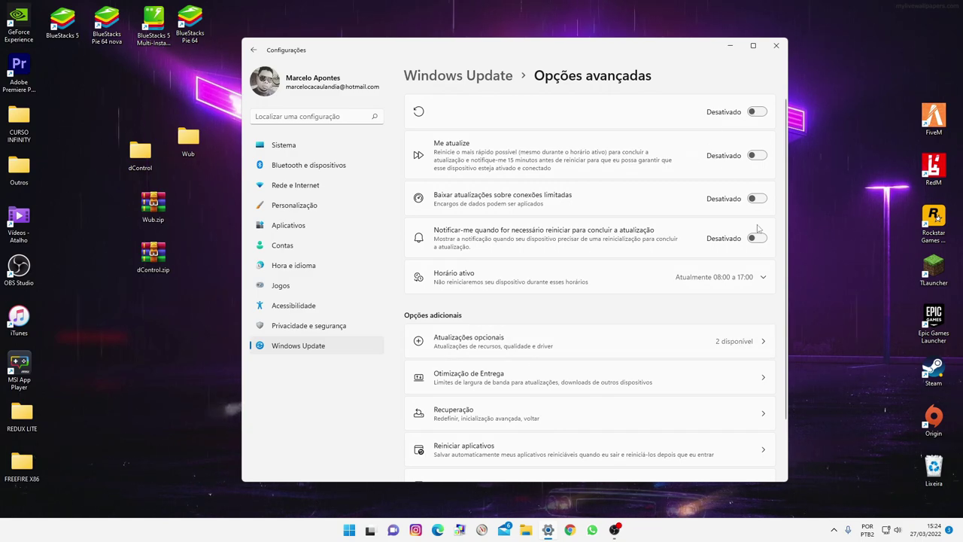
left_click(776, 48)
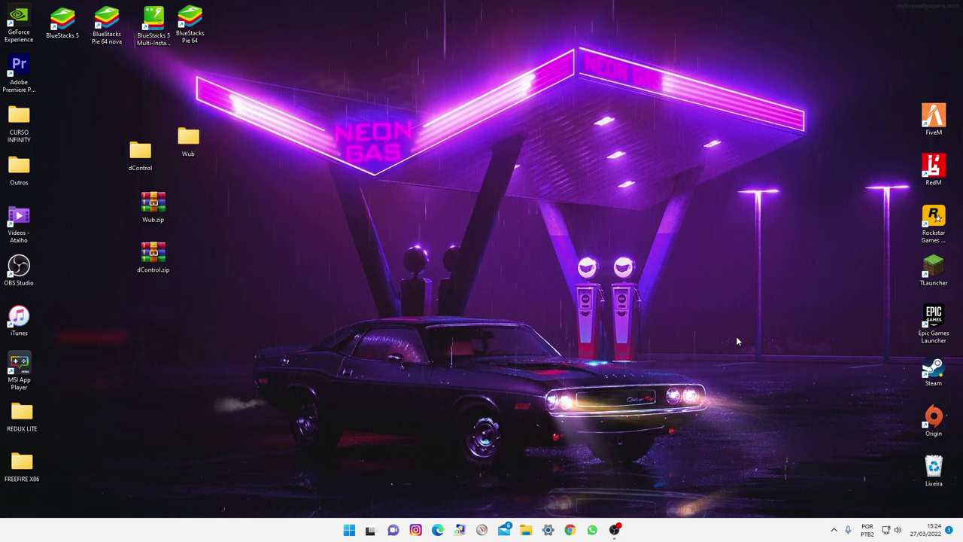
Step: Run dControl.exe as administrator from the desktop's dControl folder and reactivate Windows Defender
double_click(138, 152)
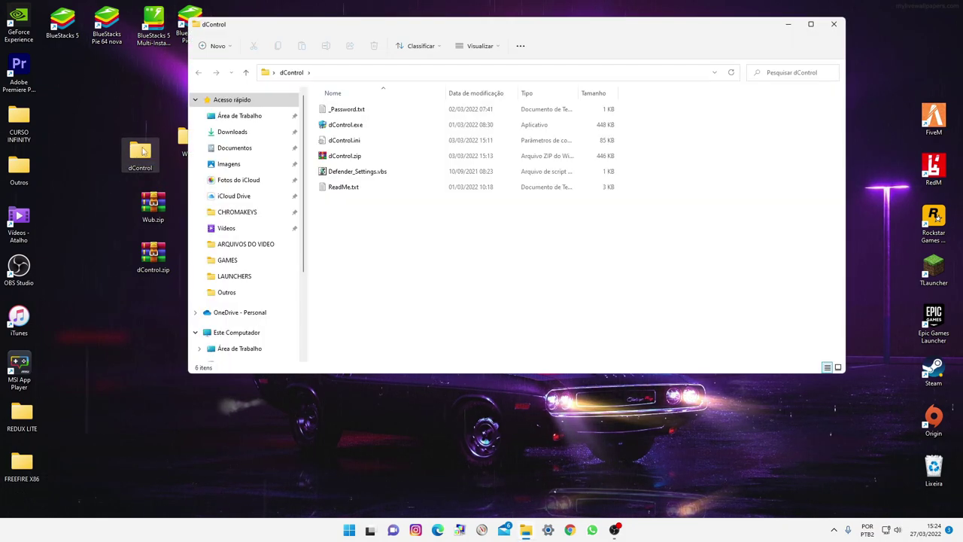
right_click(347, 128)
left_click(406, 175)
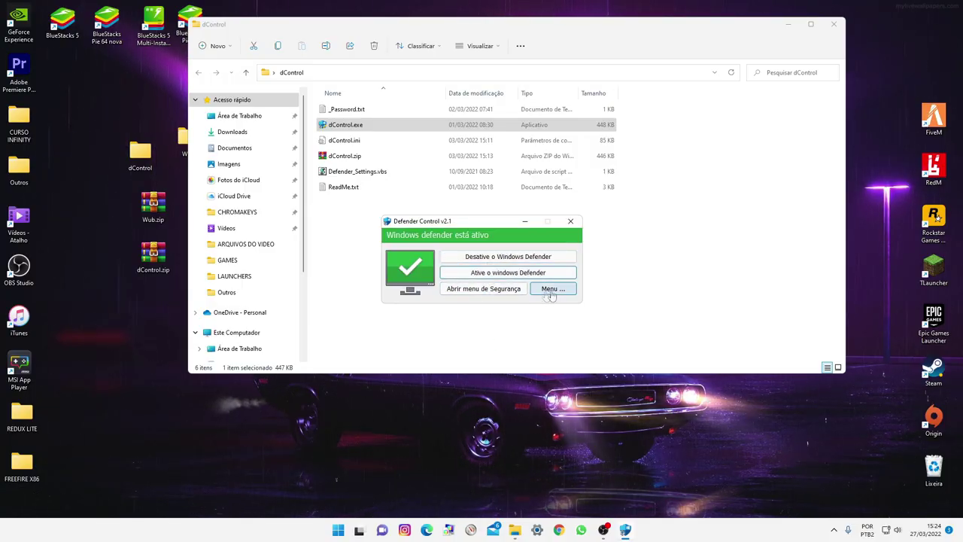
Step: Open the security menu from Defender Control to check Proteção contra vírus e ameaças, and close all open windows
left_click(496, 295)
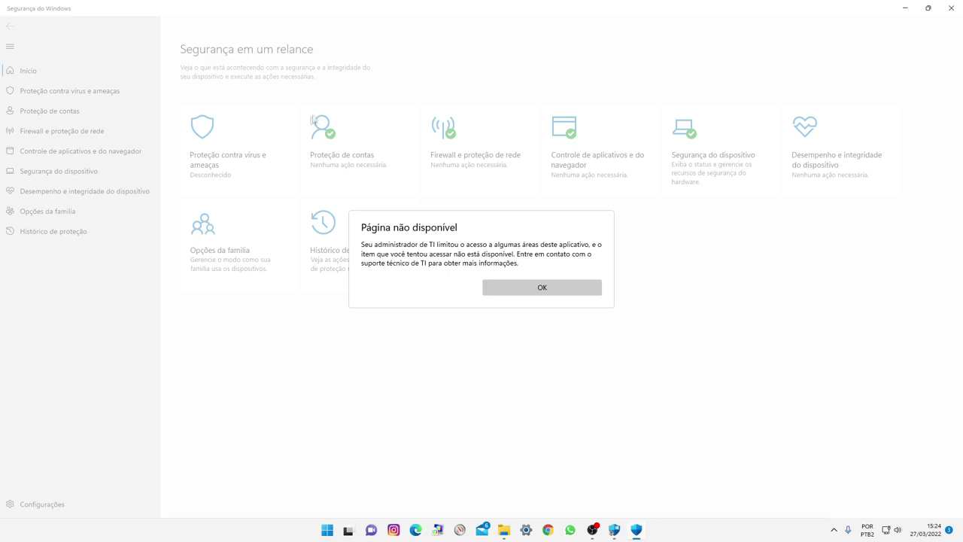
left_click(541, 288)
left_click(217, 153)
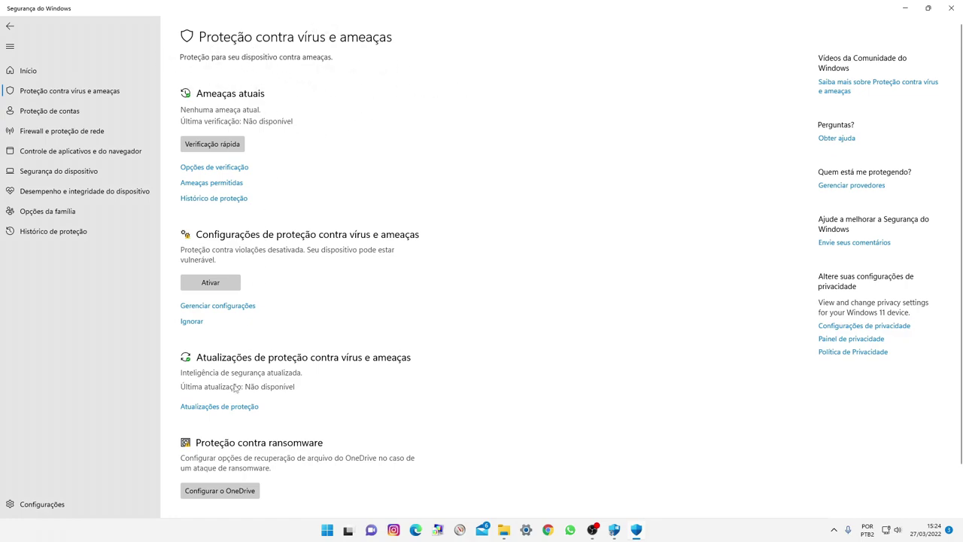
left_click(949, 6)
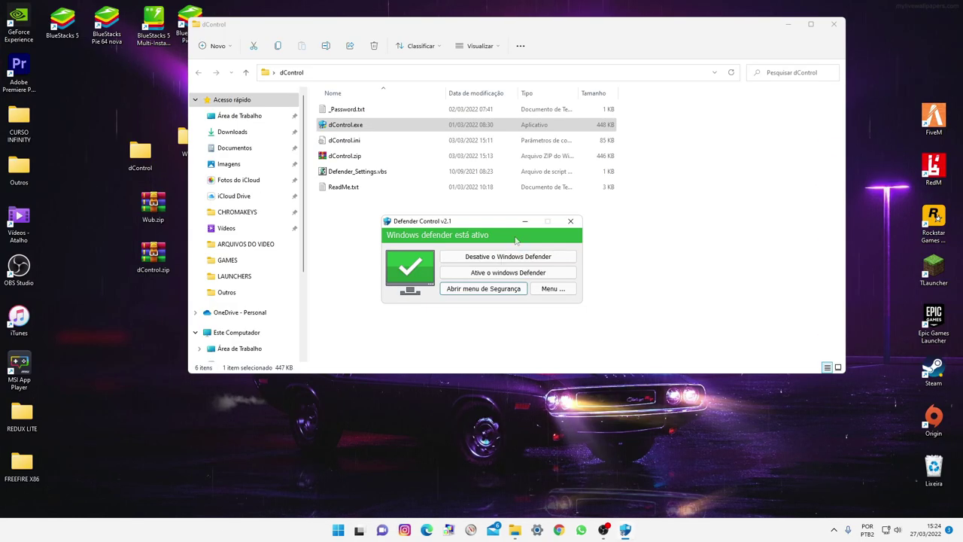
left_click(569, 223)
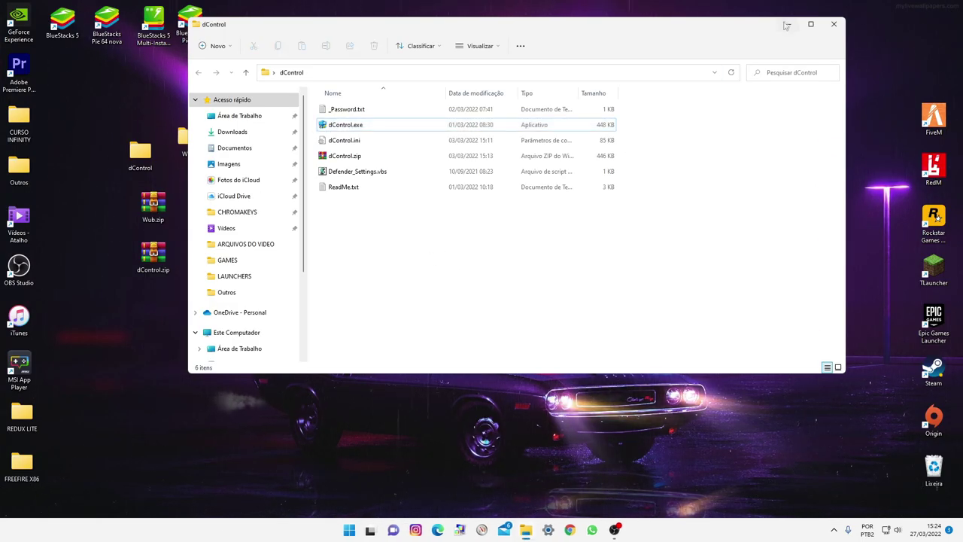
left_click(834, 27)
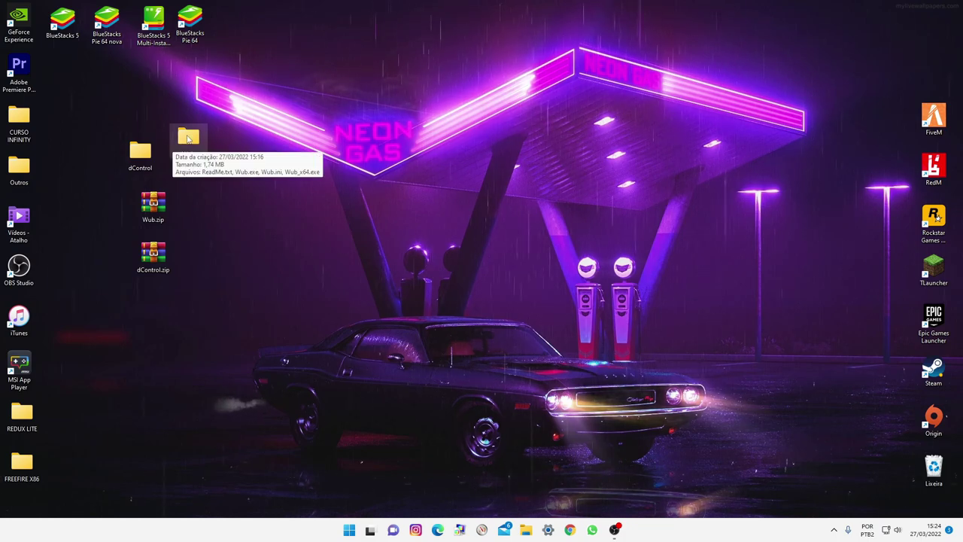
Step: Run Wub_x64.exe as administrator from the Wub folder, apply Ativar Serviço to the Windows Update service, and close both windows
double_click(188, 141)
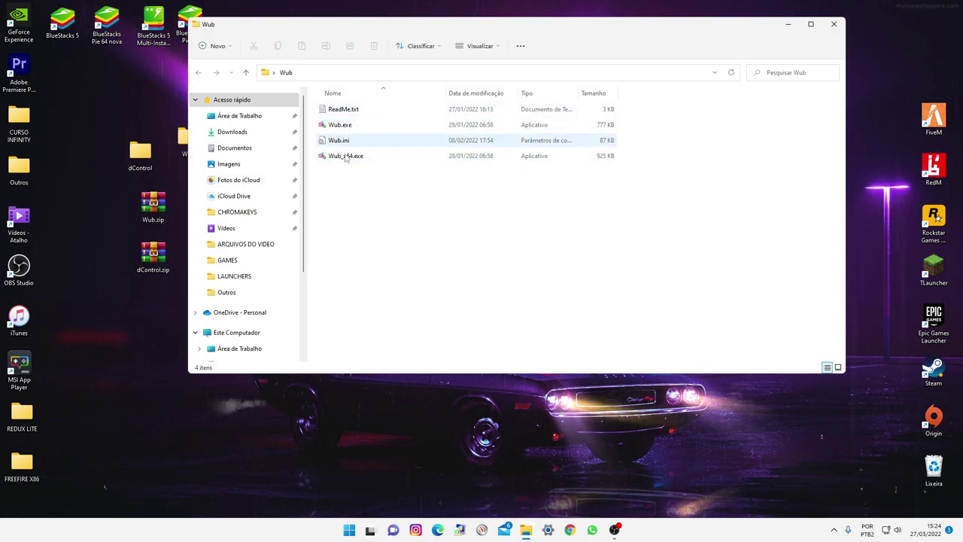
left_click(345, 157)
right_click(345, 158)
left_click(382, 204)
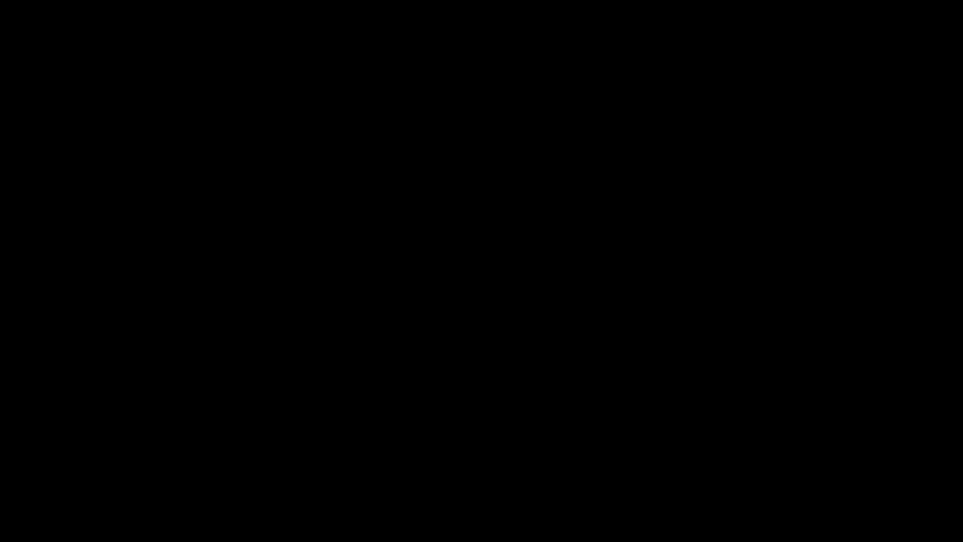
left_click(439, 297)
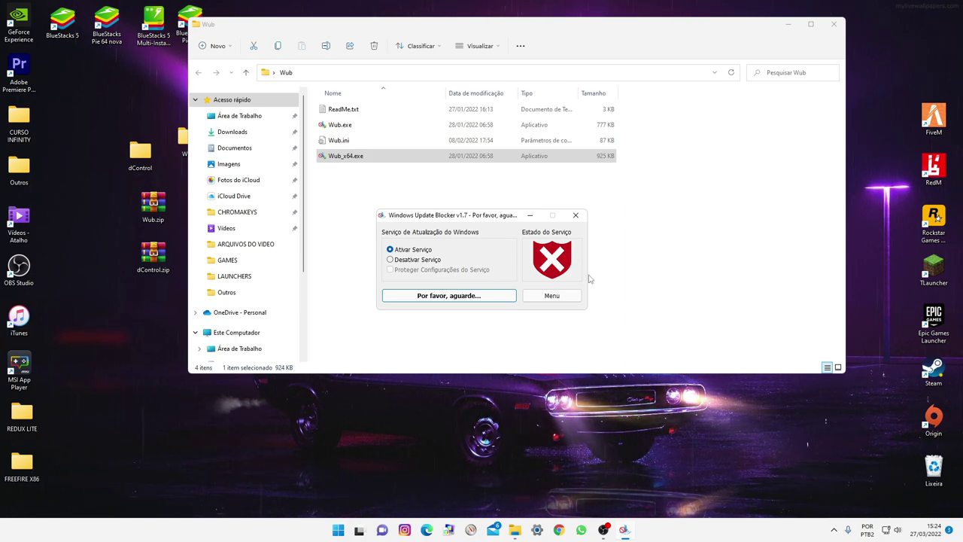
left_click(576, 215)
left_click(834, 25)
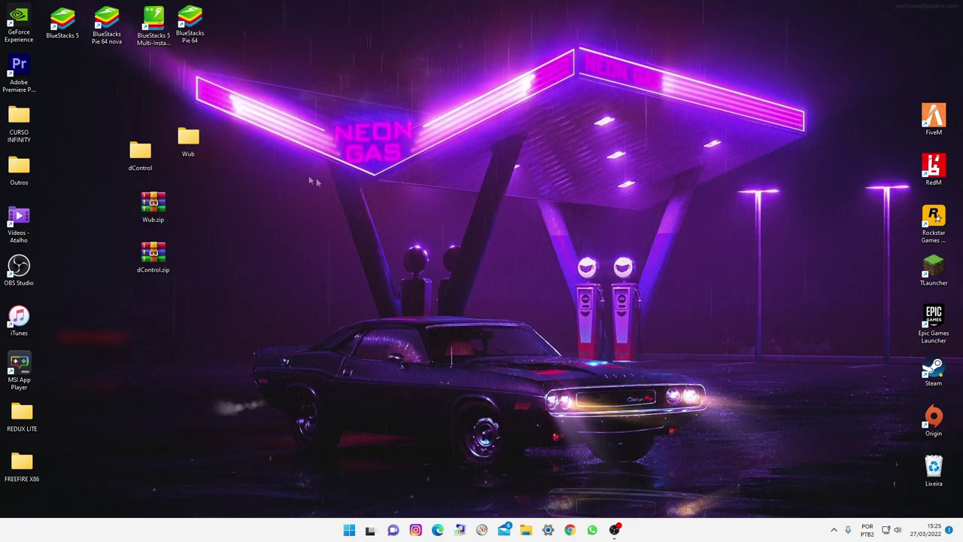
Step: Search Windows for "segura", launch Segurança do Windows, and open Proteção contra vírus e ameaças
key("super")
type("segu")
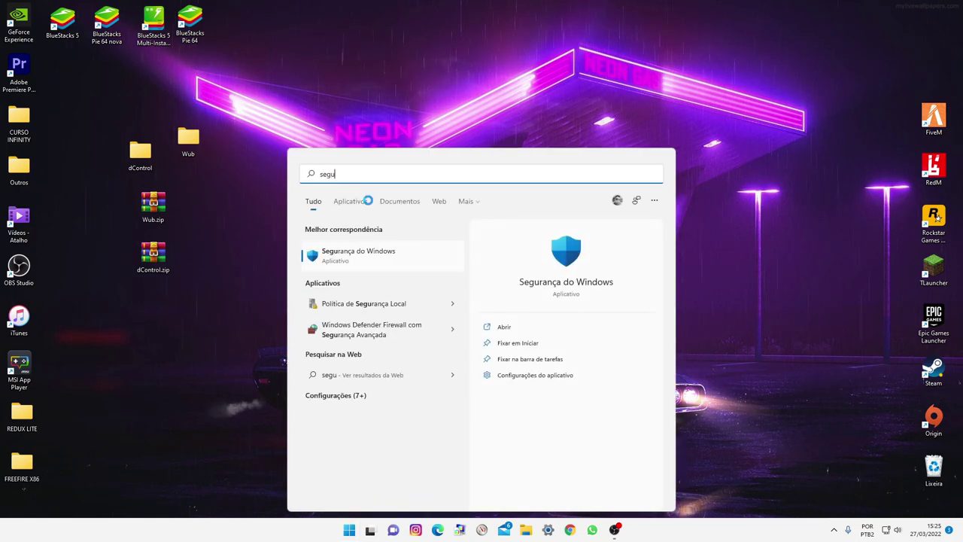
type("ra")
left_click(343, 258)
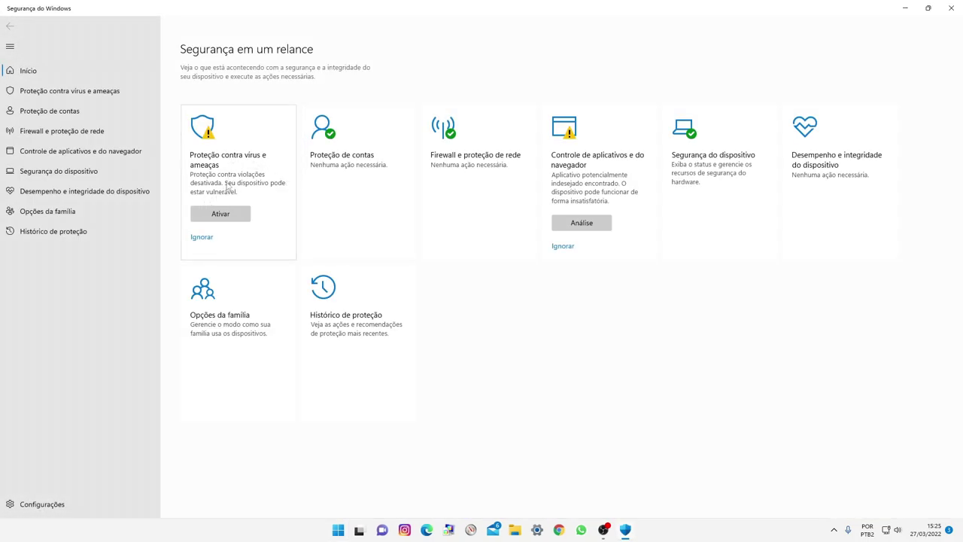
left_click(221, 224)
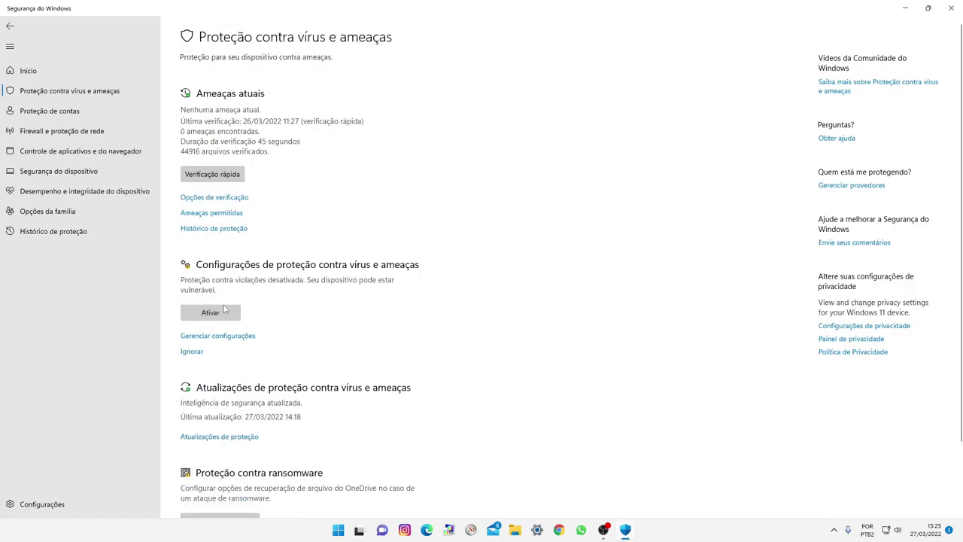
Step: Turn on Proteção contra Violações in the virus and threat protection settings
scroll(239, 387, "down", 2)
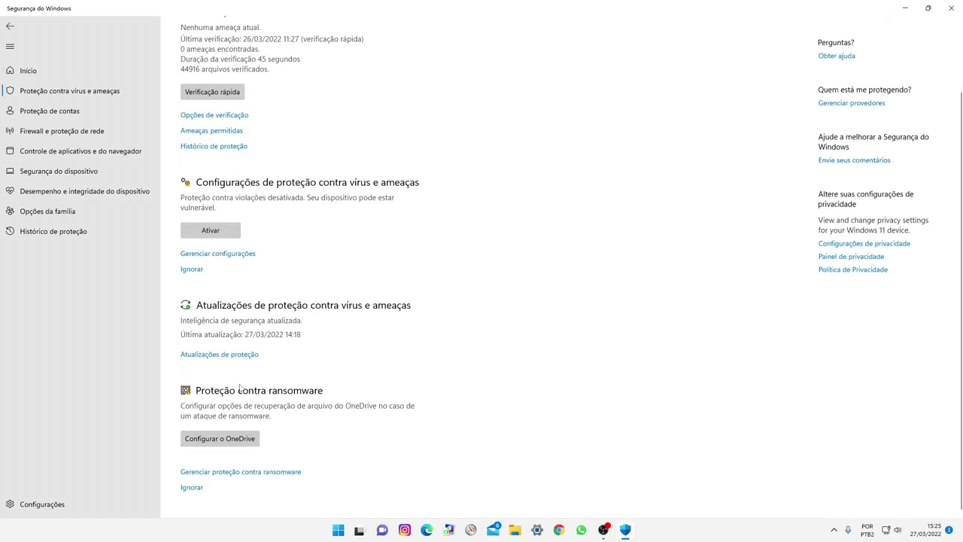
left_click(205, 255)
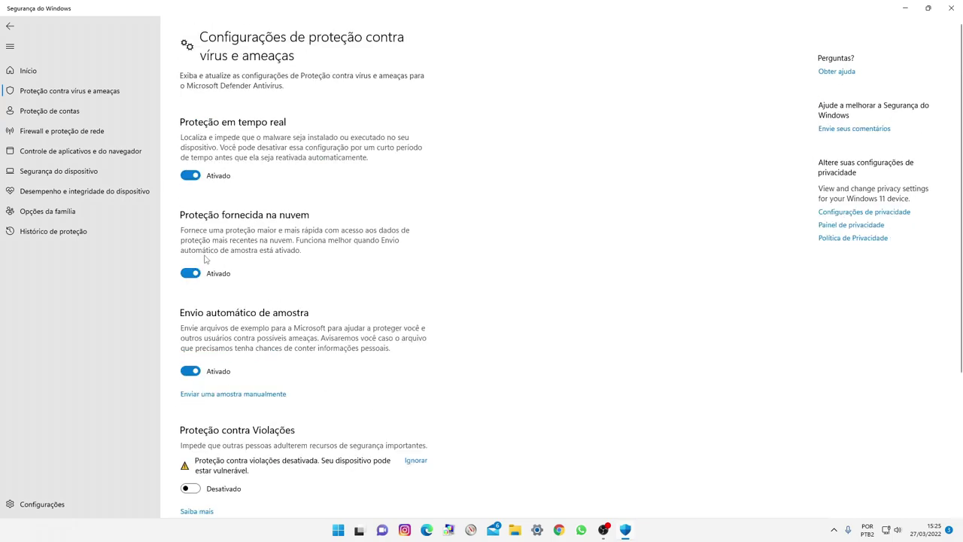
scroll(205, 406, "down", 5)
left_click(197, 292)
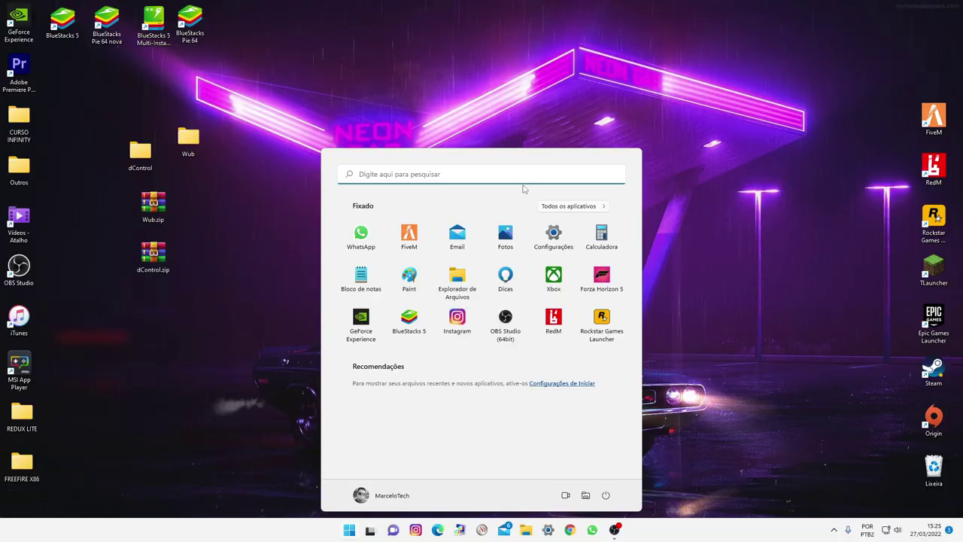
Step: Search for "segura", reopen Segurança do Windows to check the protection status overview, and close it
type("segura")
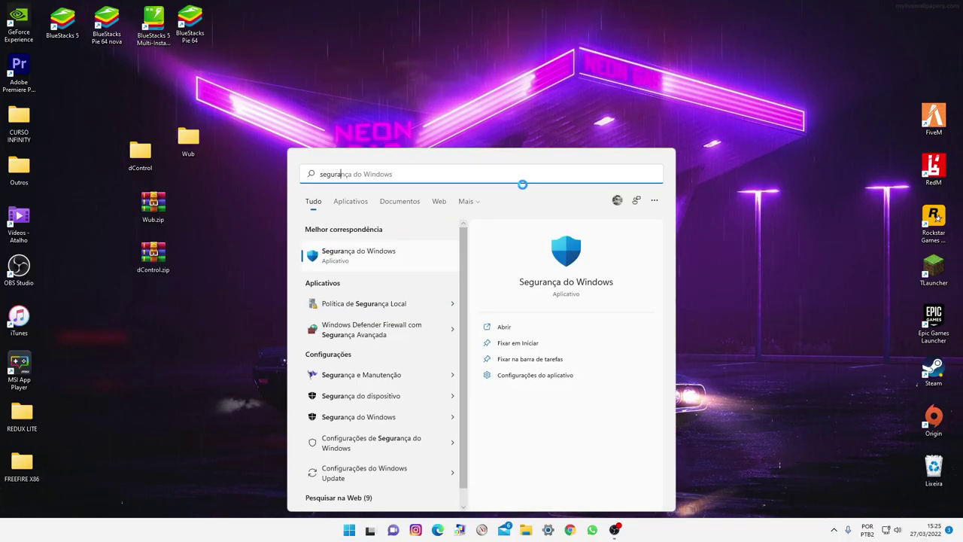
left_click(368, 258)
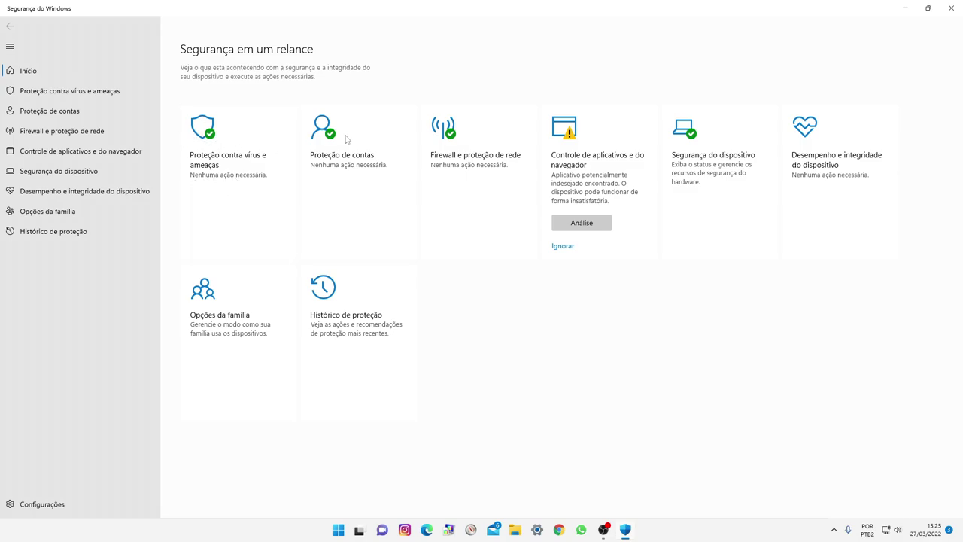
left_click(951, 8)
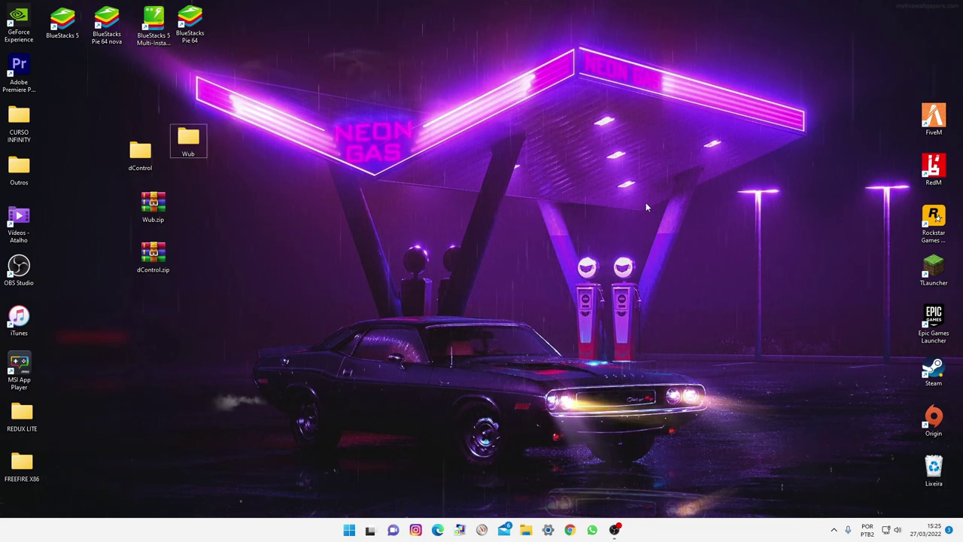